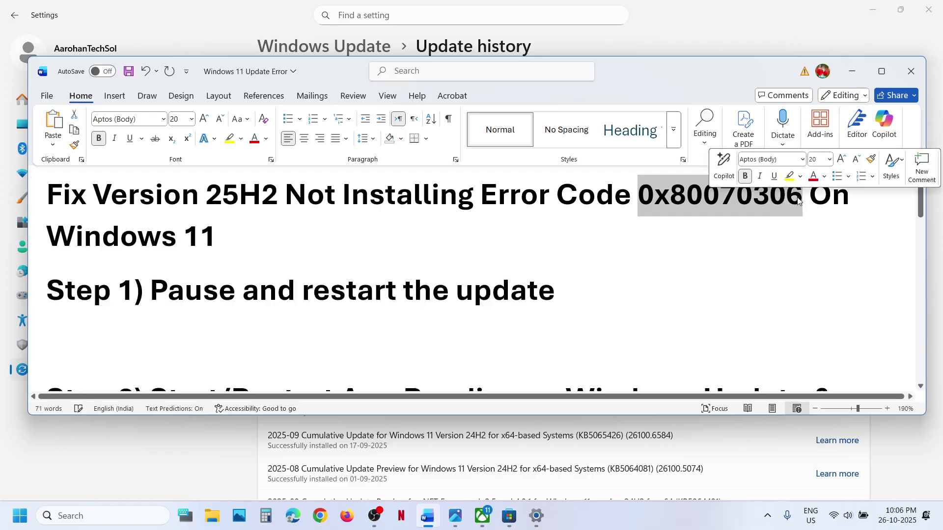
# Pause Windows updates for 1 week in Settings, and resume them to trigger a new update check
pyautogui.click(139, 495)
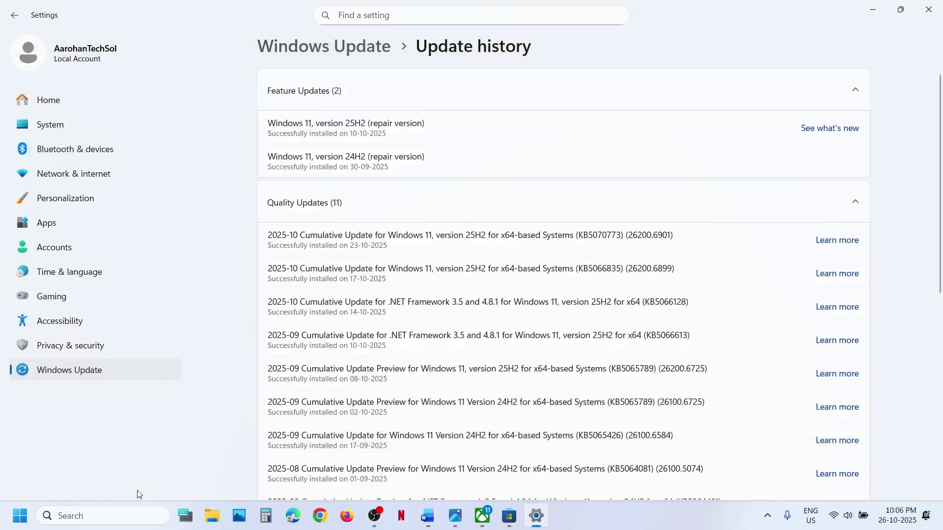
pyautogui.click(82, 374)
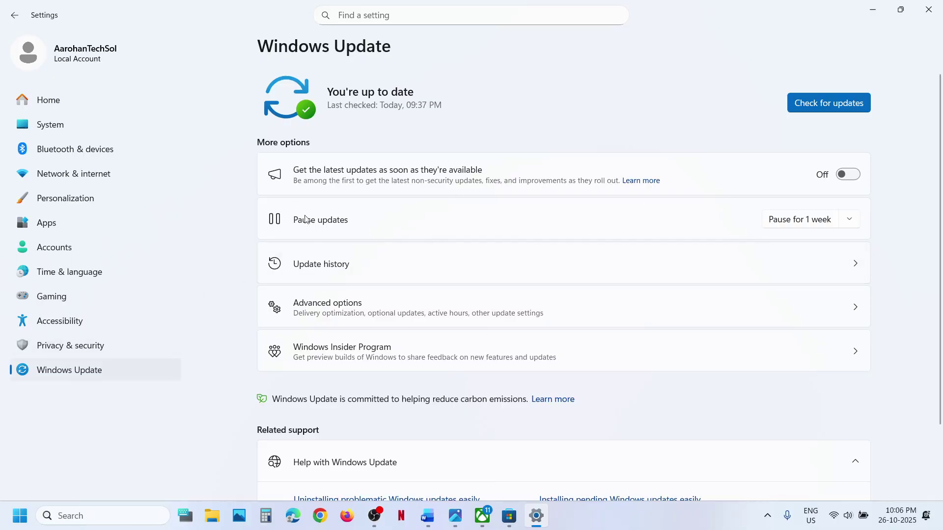
pyautogui.click(788, 222)
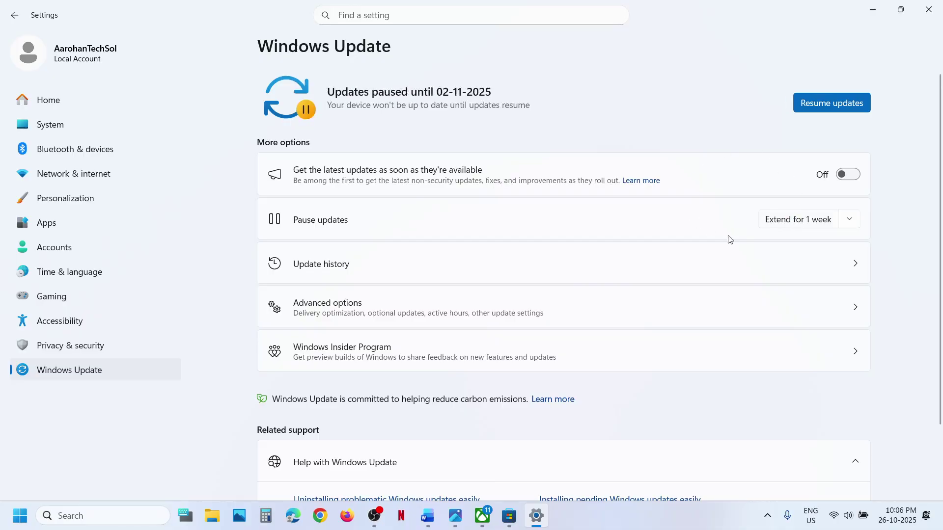
pyautogui.click(851, 100)
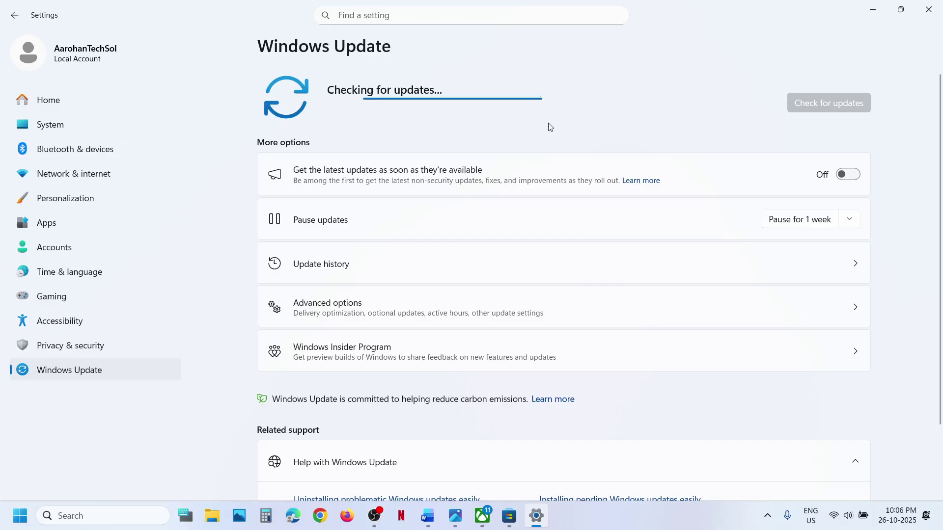
# Bring up Step 2 of the Word guide and open the Services app
pyautogui.click(427, 515)
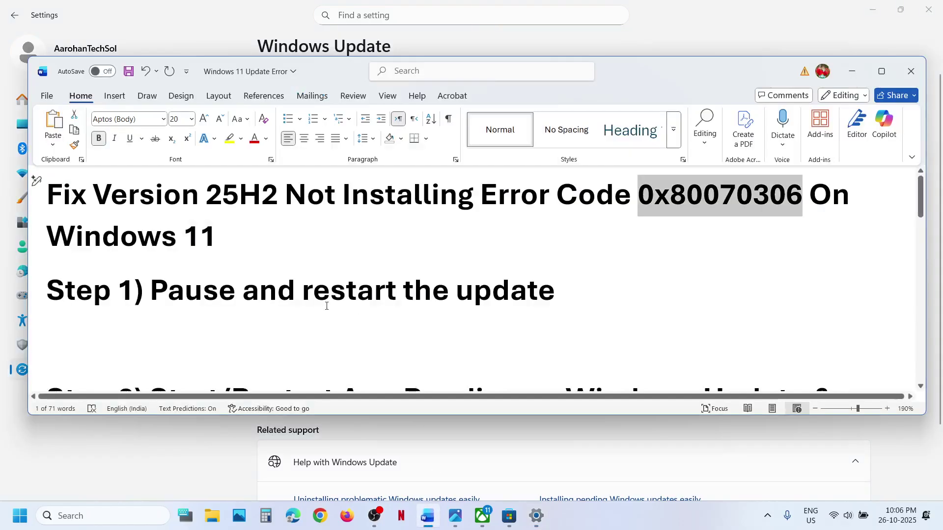
pyautogui.scroll(-3, 327, 306)
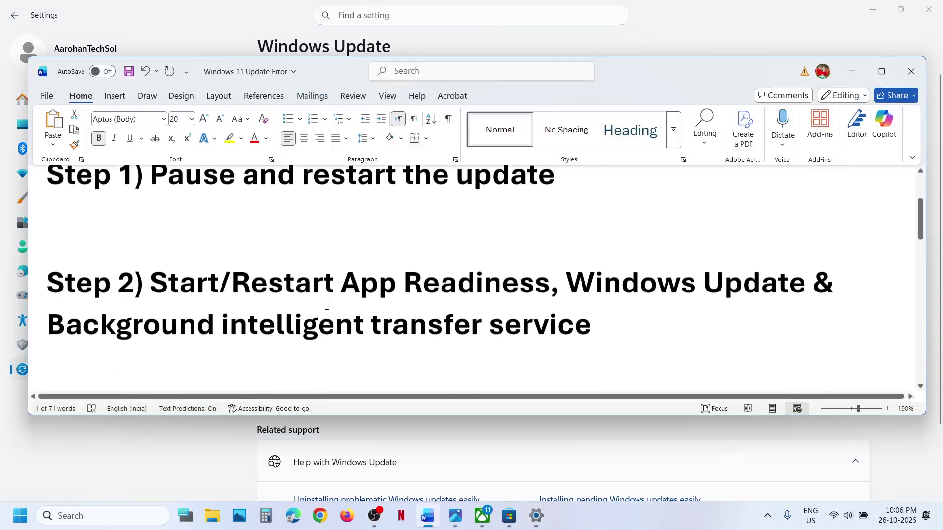
pyautogui.click(123, 516)
pyautogui.write('ser')
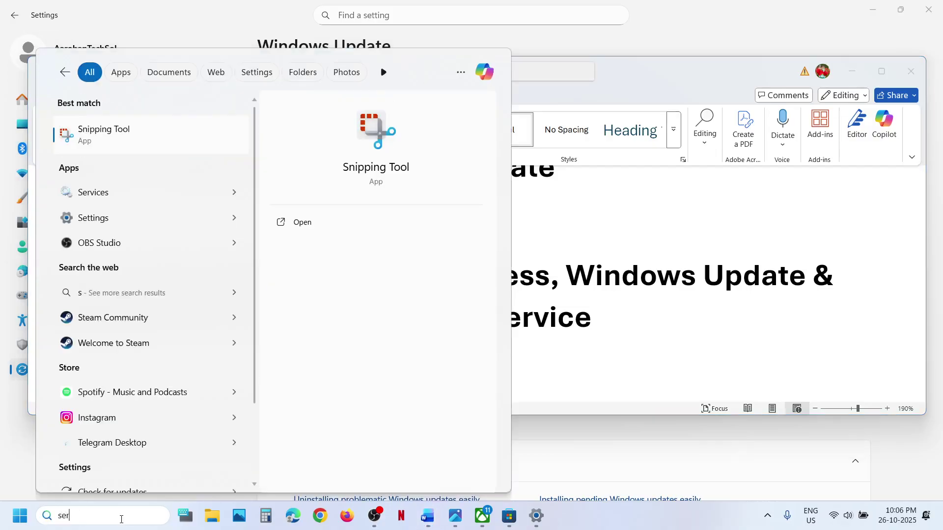
pyautogui.write('vices')
pyautogui.press('Return')
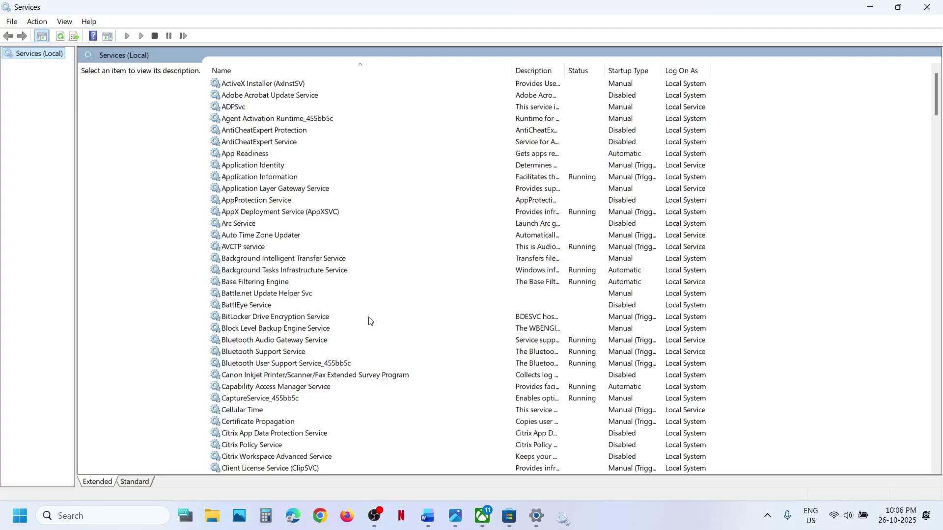
# Set the Windows Update service's startup type to Automatic and restart the service
pyautogui.click(312, 374)
pyautogui.press('w')
pyautogui.scroll(-7, 313, 375)
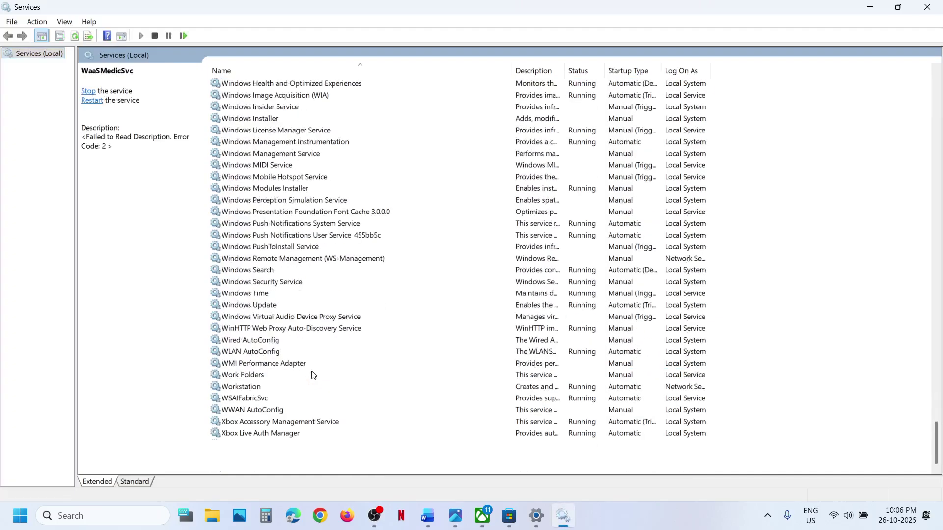
pyautogui.doubleClick(259, 308)
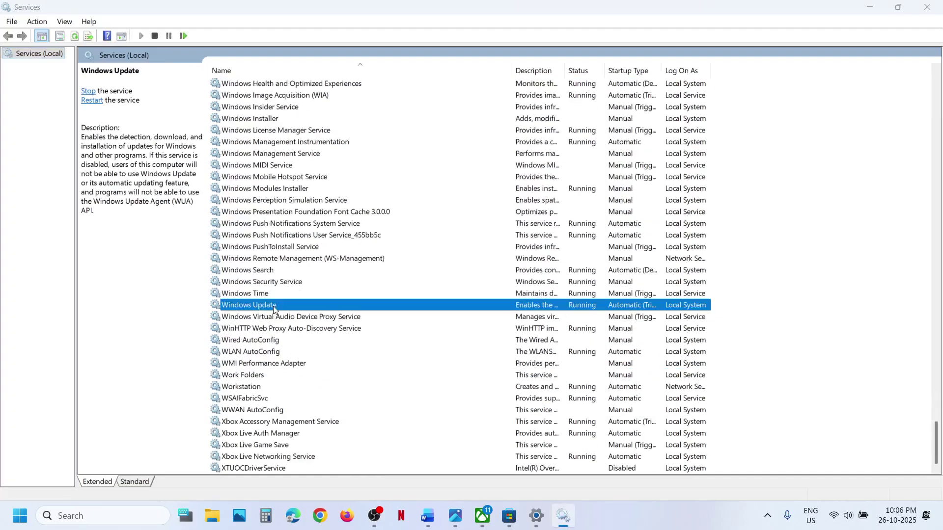
pyautogui.click(429, 243)
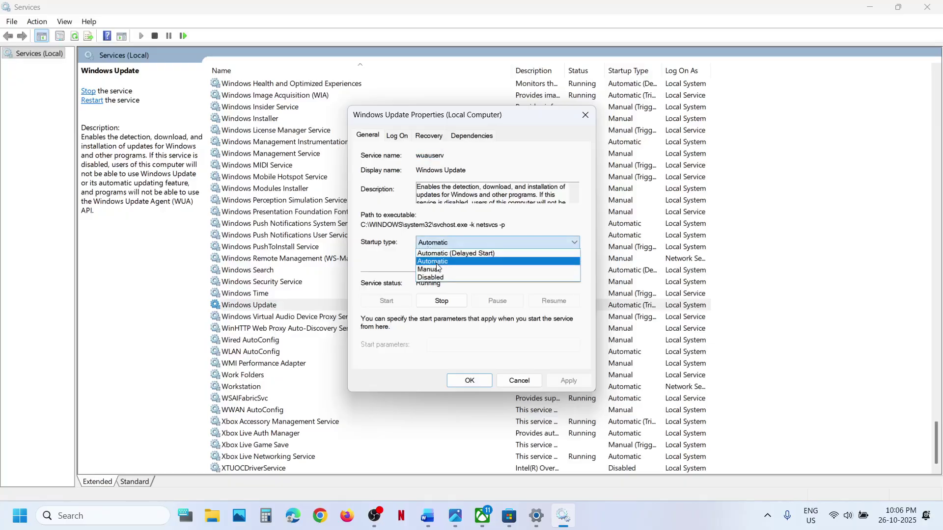
pyautogui.click(442, 252)
pyautogui.click(576, 384)
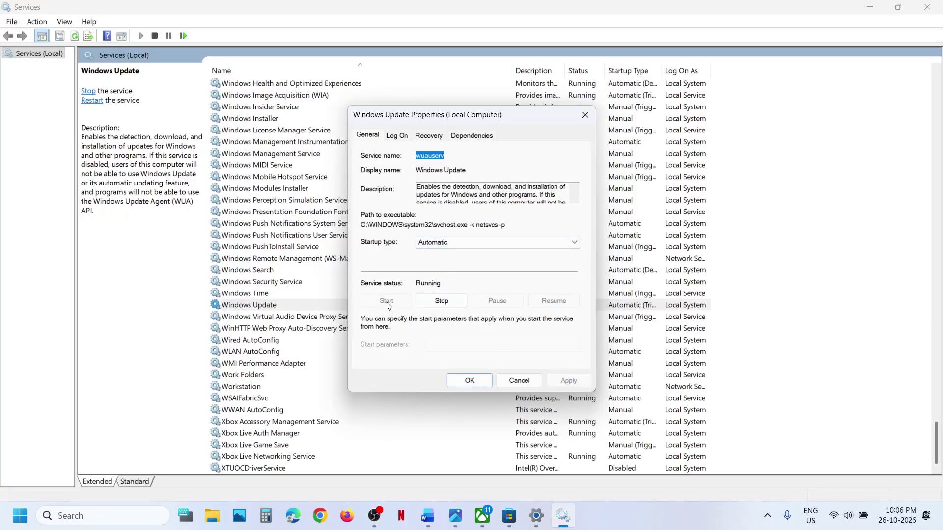
pyautogui.click(469, 381)
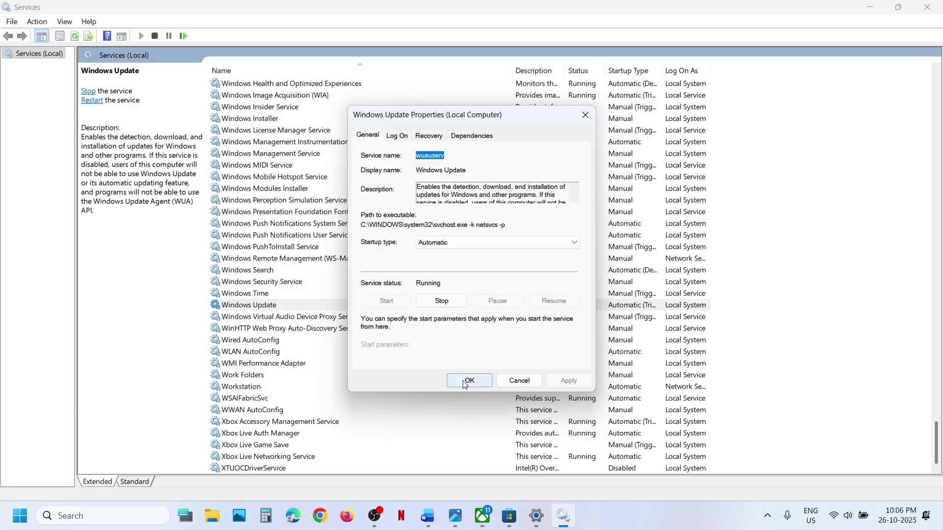
pyautogui.rightClick(264, 307)
pyautogui.click(302, 372)
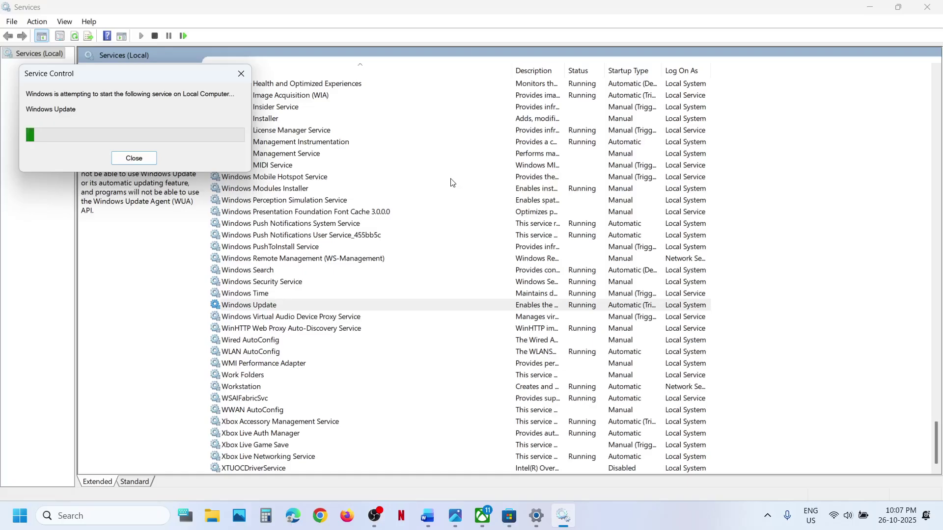
# Set the Background Intelligent Transfer Service's startup type to Automatic and apply the change
pyautogui.click(343, 227)
pyautogui.press('b')
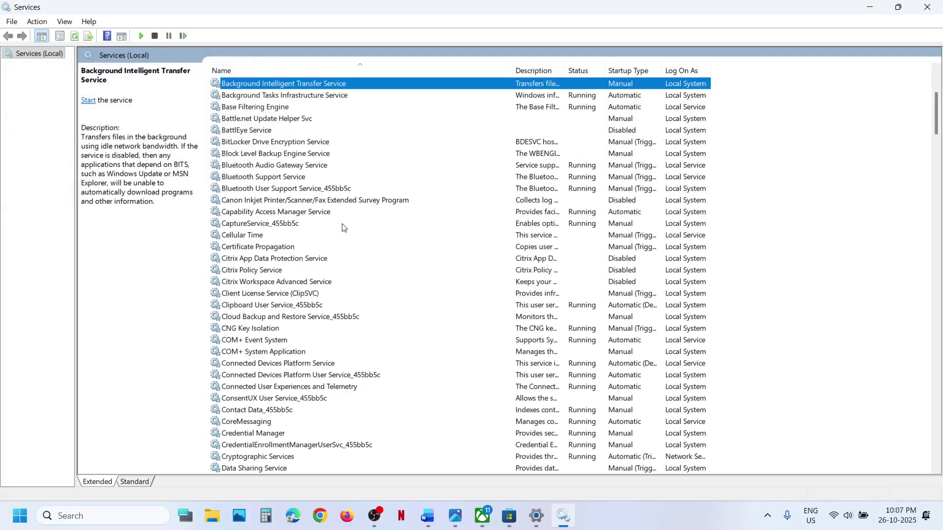
pyautogui.scroll(3, 344, 227)
pyautogui.doubleClick(338, 191)
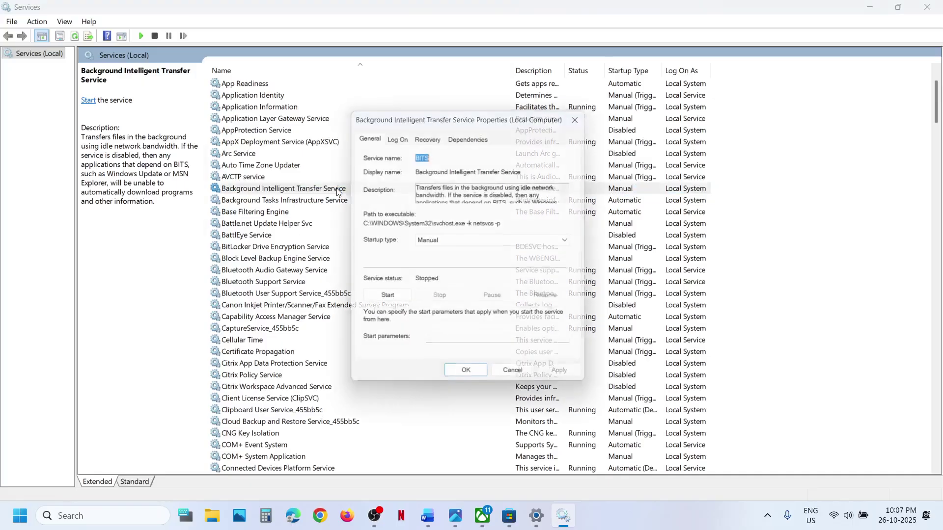
pyautogui.click(427, 242)
pyautogui.click(432, 263)
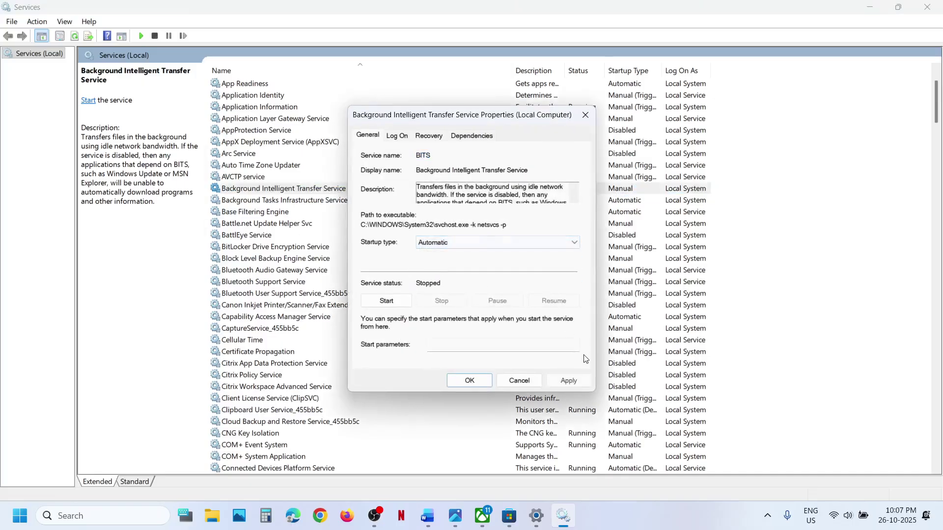
pyautogui.click(569, 381)
# Start the Background Intelligent Transfer Service, close its properties and restart the service
pyautogui.click(387, 301)
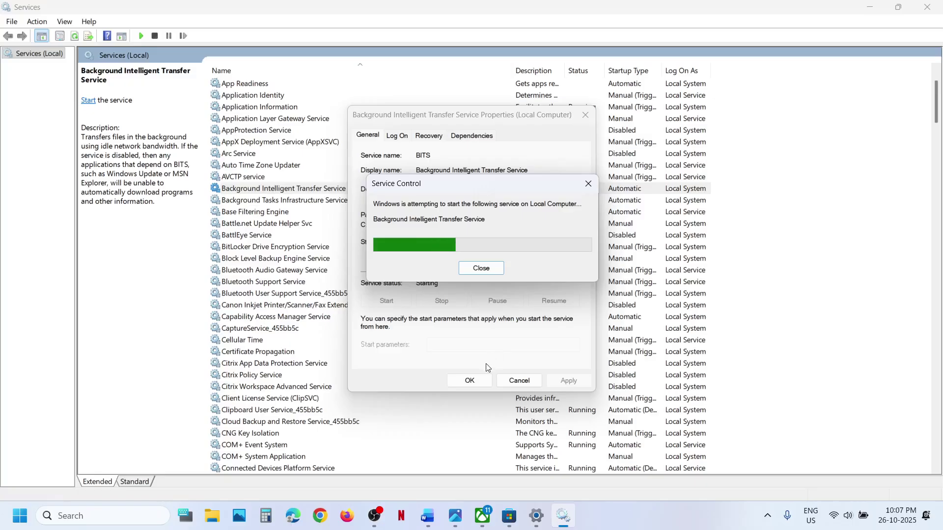
pyautogui.click(472, 381)
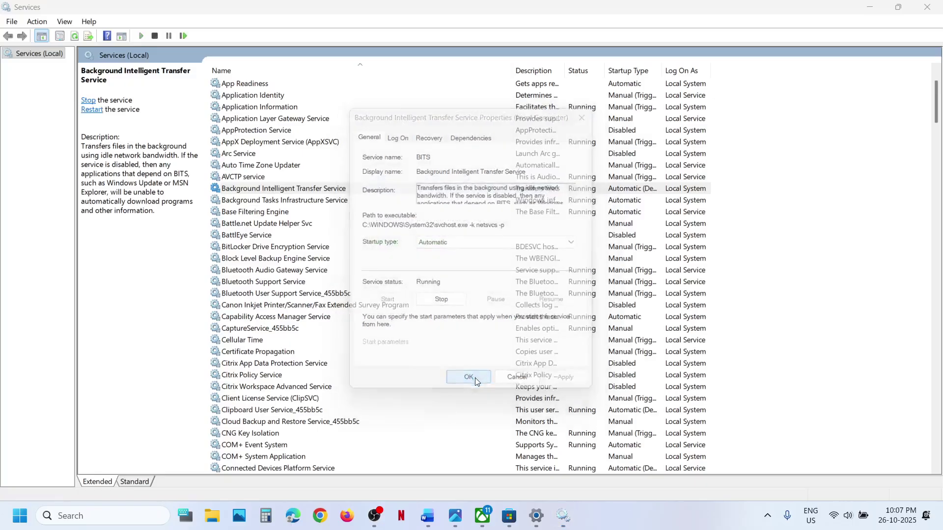
pyautogui.rightClick(297, 193)
pyautogui.click(330, 252)
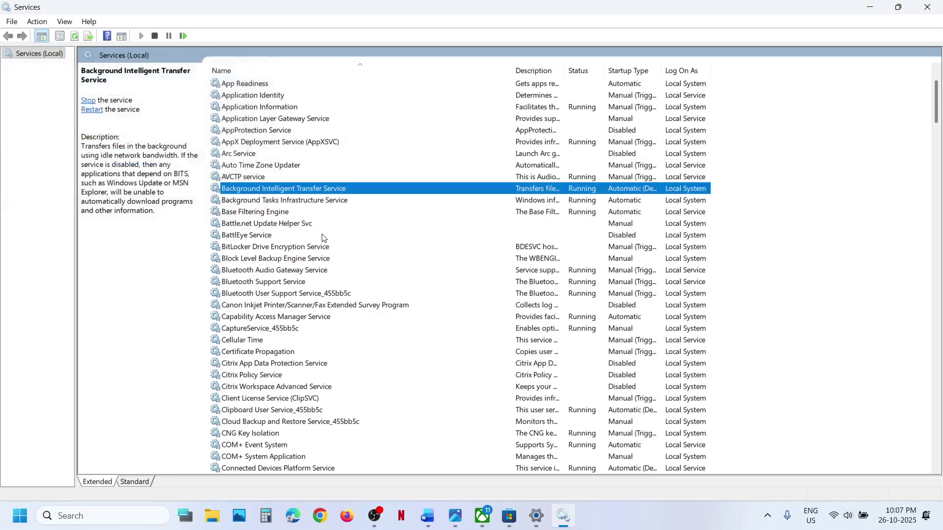
# Set the App Readiness service's startup type to Automatic and apply the change
pyautogui.click(323, 238)
pyautogui.press('Home')
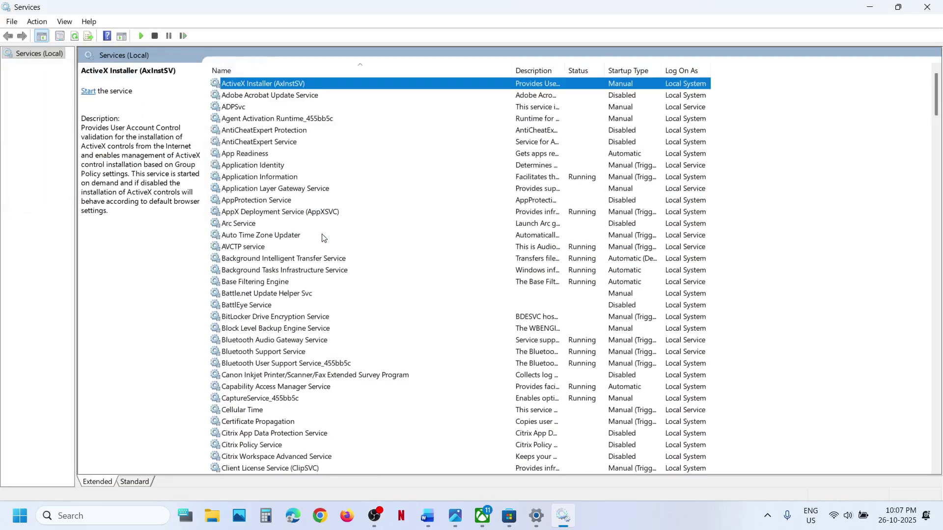
pyautogui.click(250, 156)
pyautogui.doubleClick(312, 159)
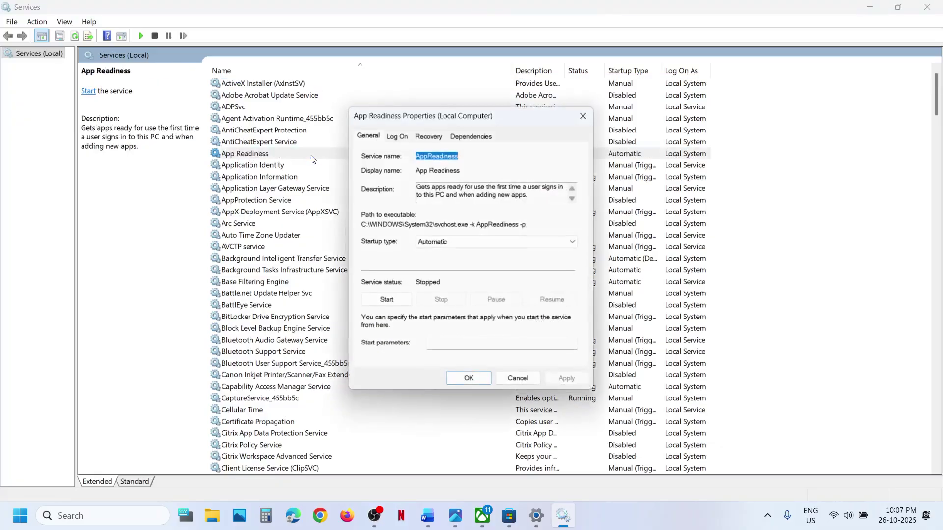
pyautogui.click(451, 243)
pyautogui.click(448, 262)
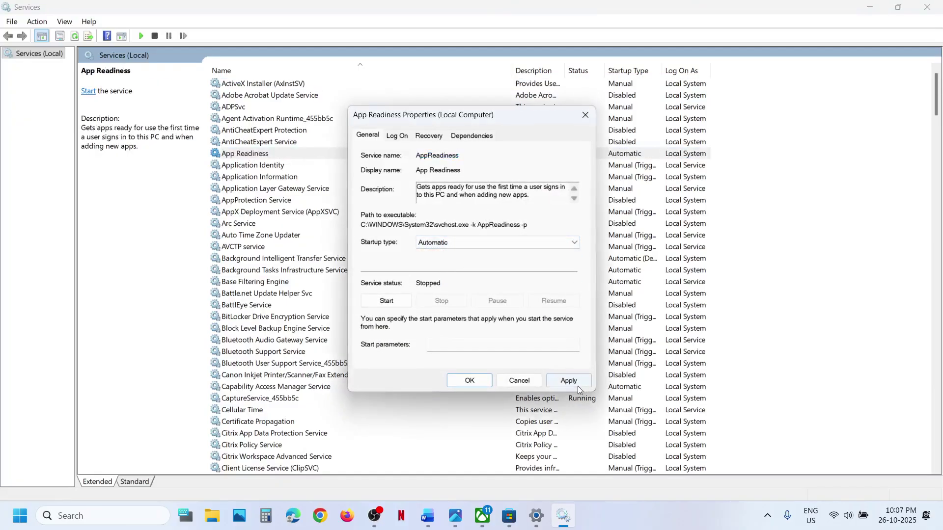
pyautogui.click(571, 382)
# Start and restart the App Readiness service, and close Services
pyautogui.click(382, 299)
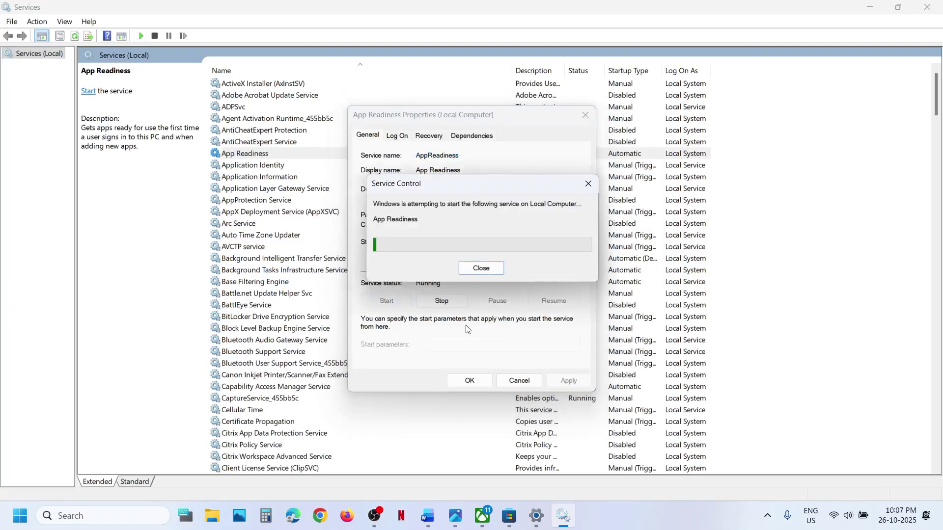
pyautogui.click(469, 381)
pyautogui.rightClick(262, 153)
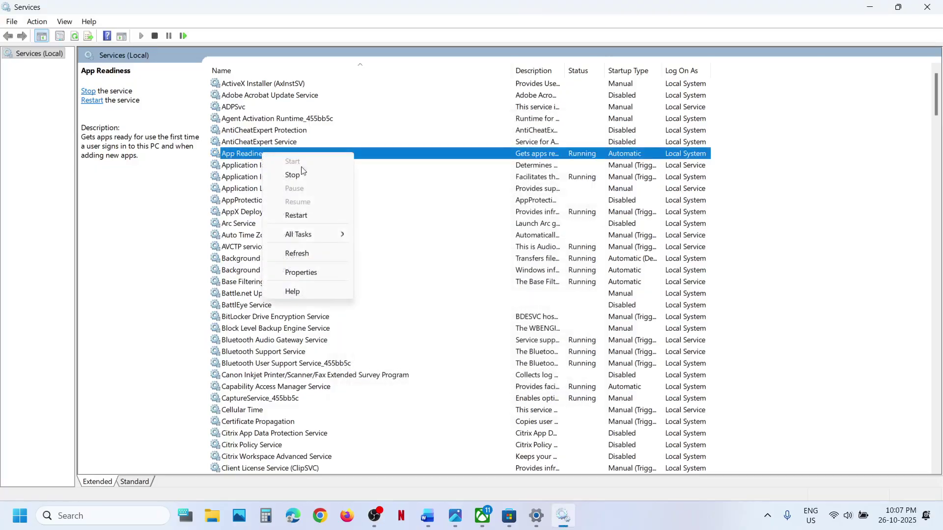
pyautogui.click(310, 217)
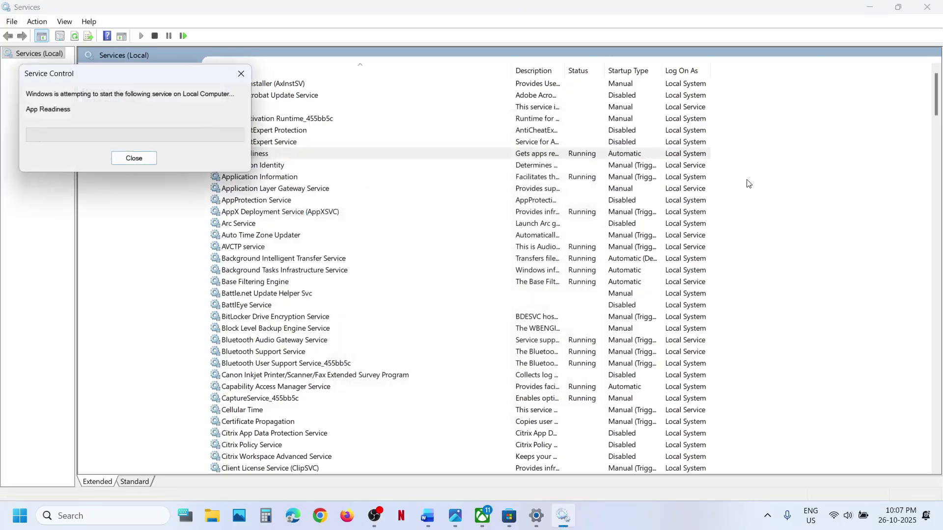
pyautogui.click(927, 7)
# Bring up Step 3 of the Word guide and open Command Prompt as administrator, approving the elevation request
pyautogui.scroll(-5, 462, 253)
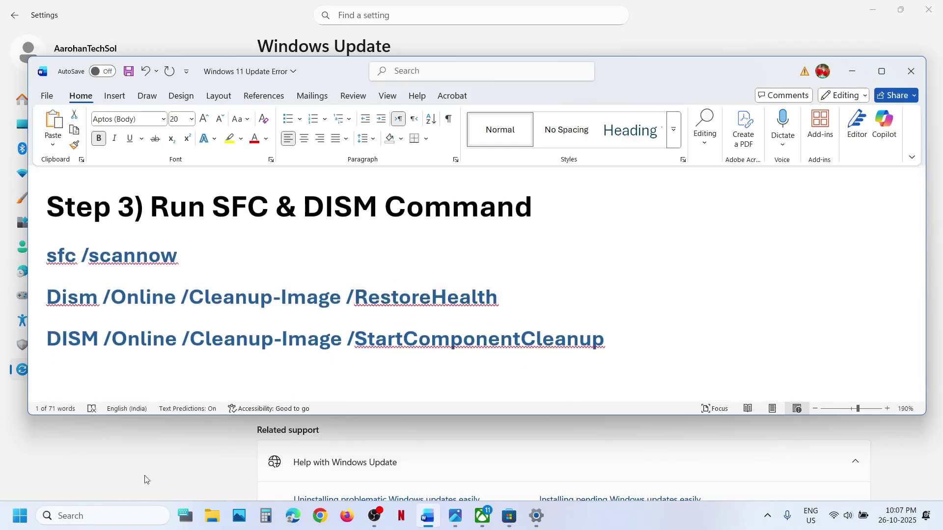
pyautogui.click(94, 516)
pyautogui.write('cmd')
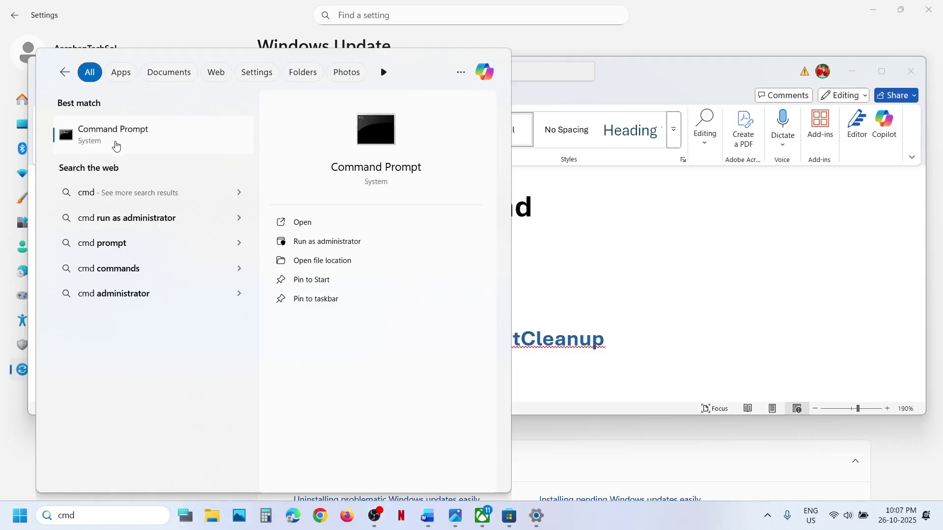
pyautogui.rightClick(116, 146)
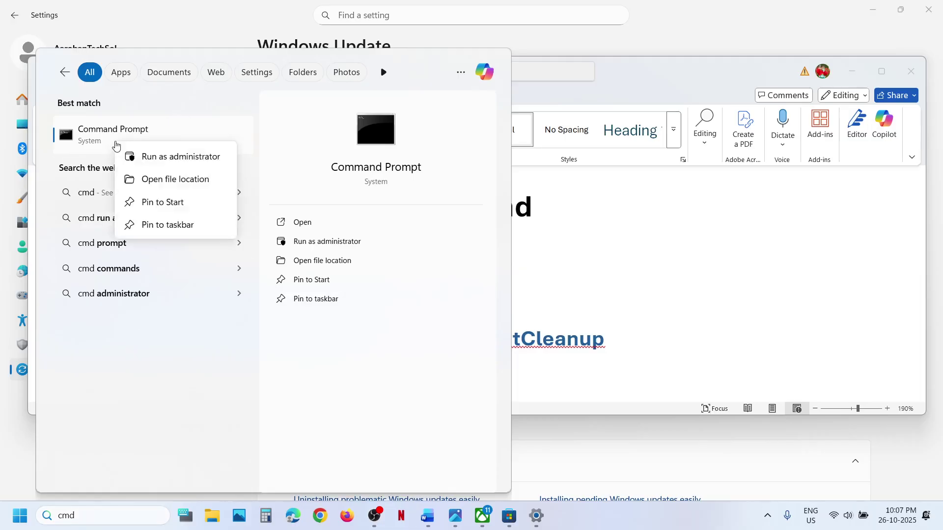
pyautogui.click(173, 158)
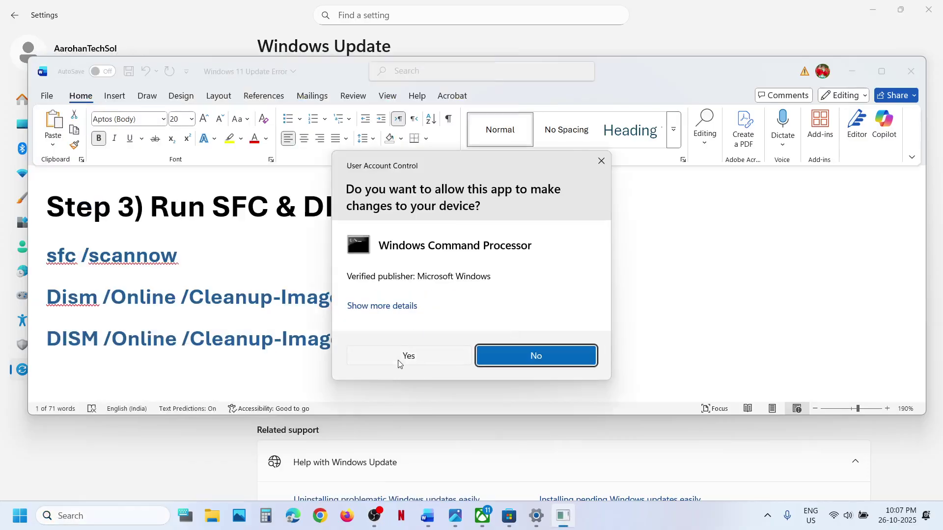
pyautogui.click(399, 362)
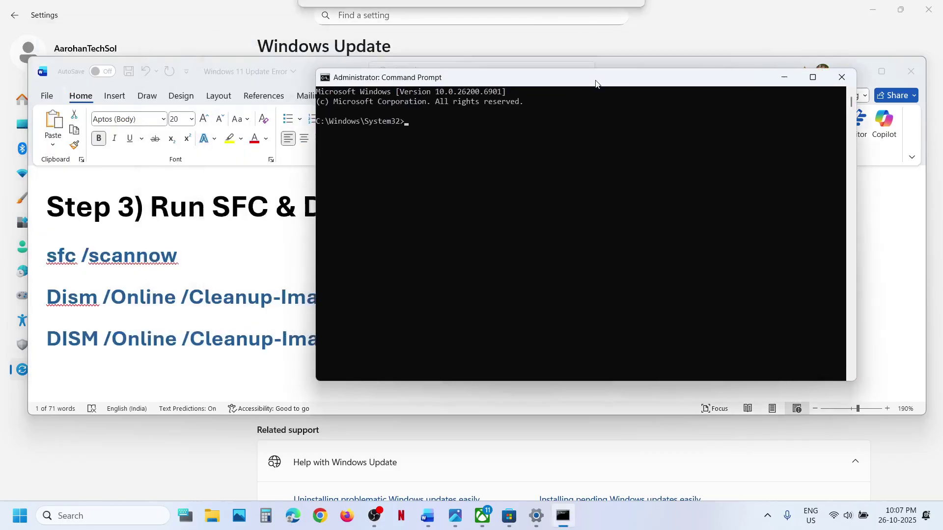
# Copy the sfc /scannow command from the Word guide and run it in the elevated Command Prompt
pyautogui.click(163, 256)
pyautogui.tripleClick(164, 256)
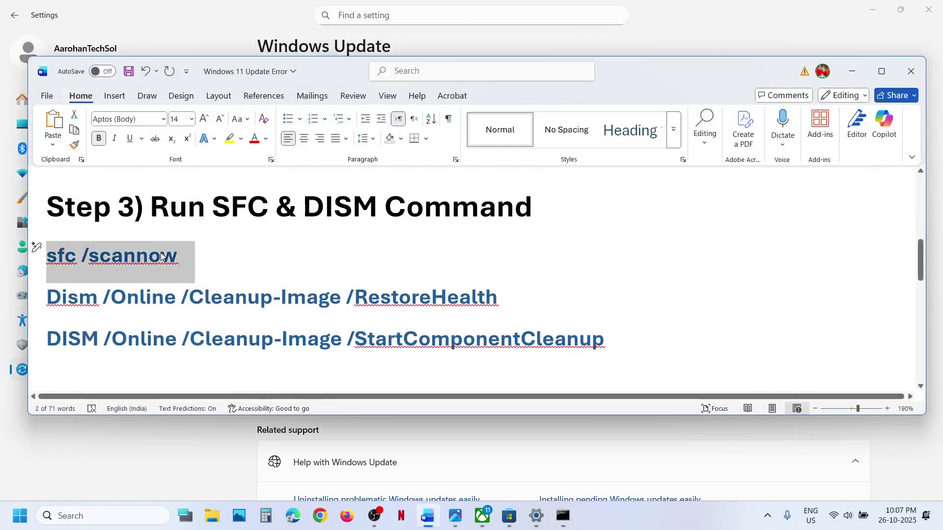
pyautogui.hotkey('ctrl', 'c')
pyautogui.hotkey('alt', 'Tab')
pyautogui.hotkey('ctrl', 'v')
pyautogui.press('Return')
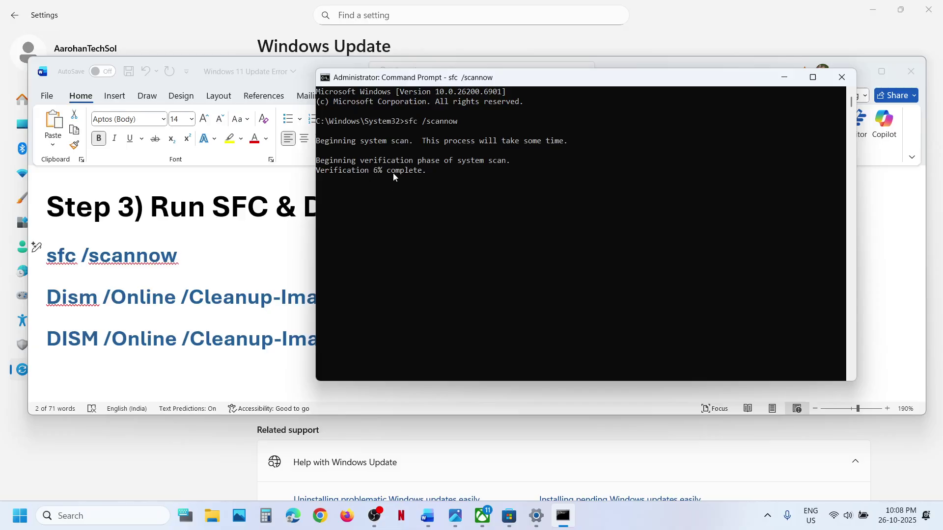
# Select the Dism /Online /Cleanup-Image /RestoreHealth command in the Word guide and check the sfc scan in Command Prompt
pyautogui.hotkey('alt', 'Tab')
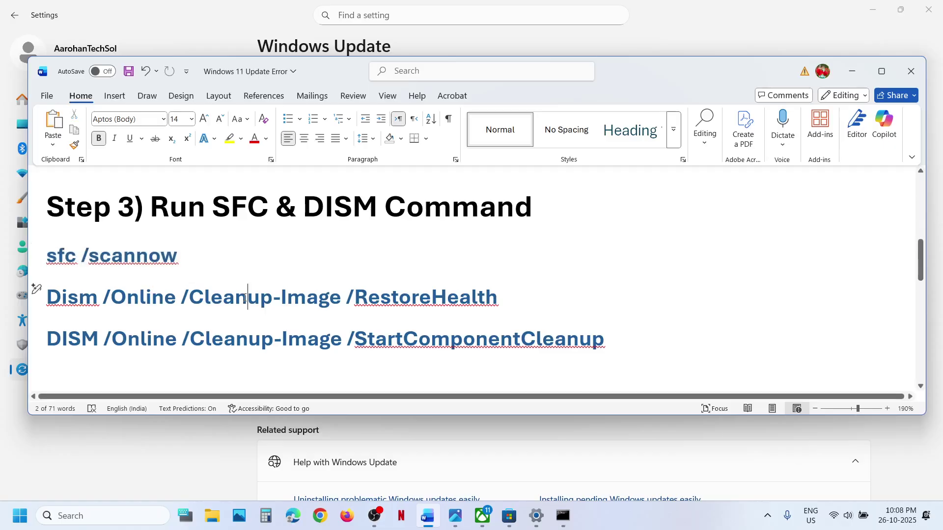
pyautogui.tripleClick(246, 301)
pyautogui.hotkey('alt', 'Tab')
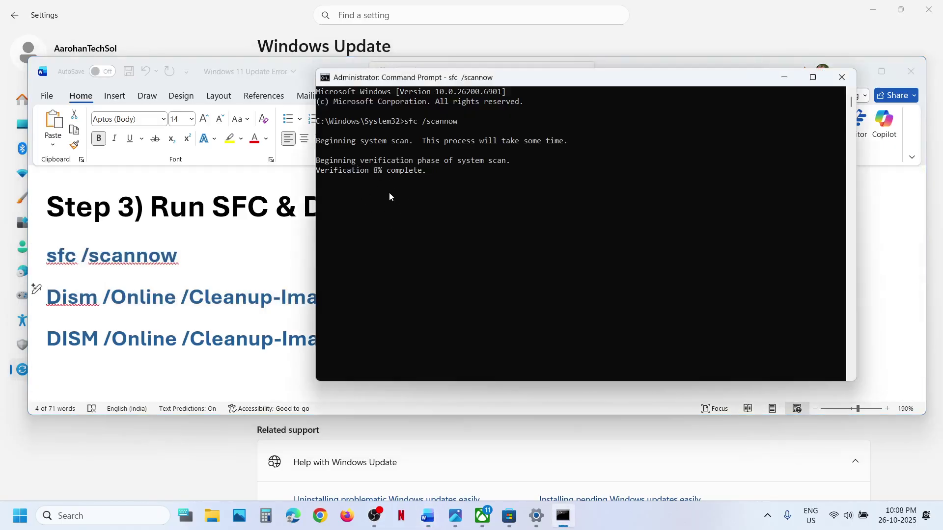
pyautogui.hotkey('alt', 'Tab')
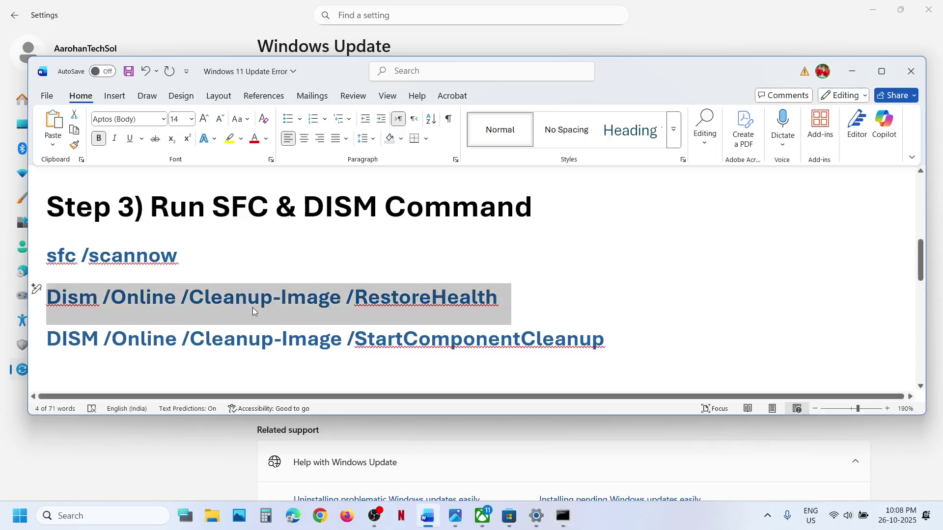
pyautogui.hotkey('alt', 'Tab')
pyautogui.hotkey('alt', 'Tab')
# Select the DISM /Online /Cleanup-Image /StartComponentCleanup command in the Word guide and return to Command Prompt
pyautogui.tripleClick(273, 339)
pyautogui.hotkey('alt', 'Tab')
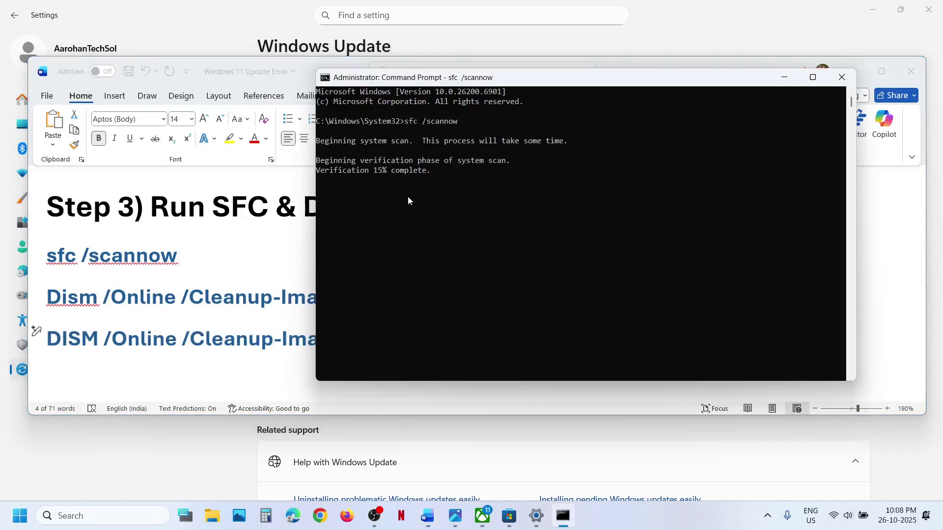
pyautogui.hotkey('alt', 'Tab')
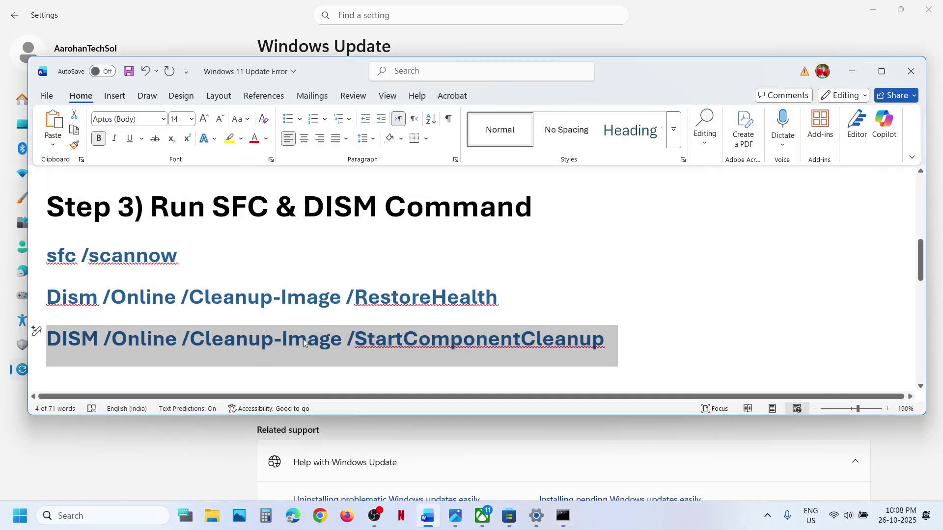
pyautogui.hotkey('alt', 'Tab')
pyautogui.hotkey('alt', 'Tab')
pyautogui.hotkey('alt', 'Tab')
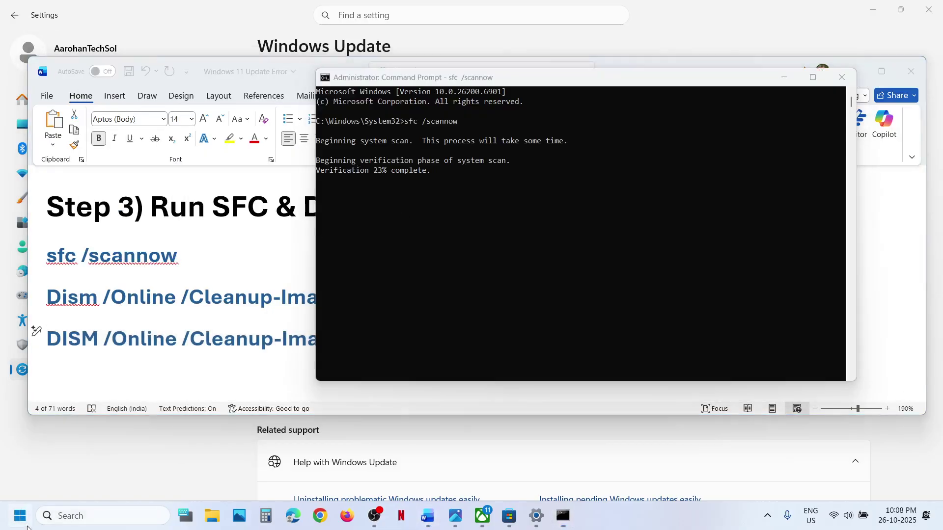
# Show the Restart option among the Windows power choices without restarting, and return to the Word guide
pyautogui.press('super')
pyautogui.click(357, 473)
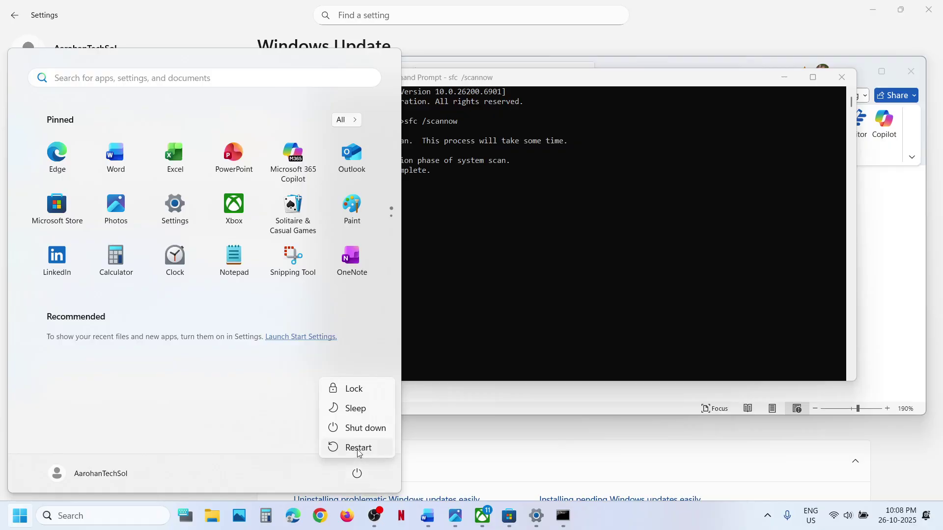
pyautogui.click(430, 520)
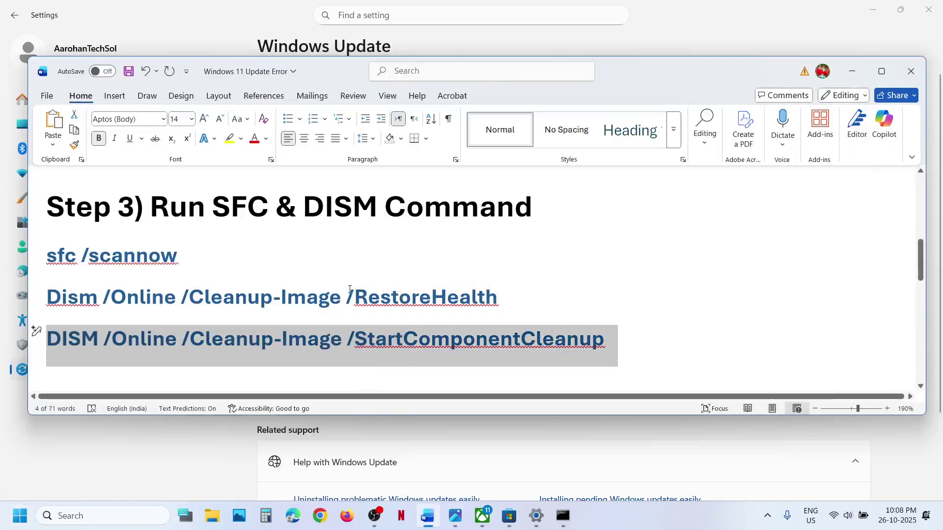
# Open the Microsoft link under Step 4 of the Word guide and highlight the Windows 11 Installation Assistant heading in Chrome
pyautogui.scroll(-5, 350, 289)
pyautogui.scroll(-1, 373, 275)
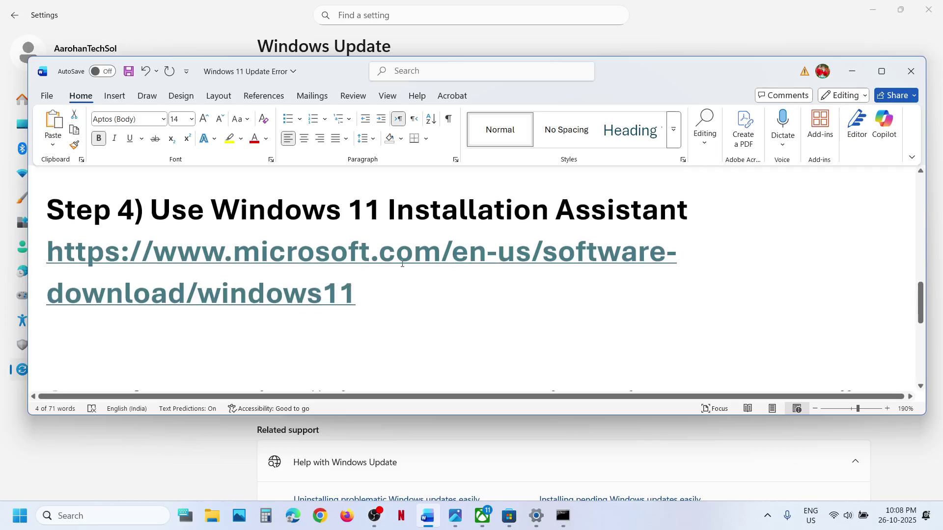
pyautogui.keyDown('ctrl'); pyautogui.click(313, 258); pyautogui.keyUp('ctrl')
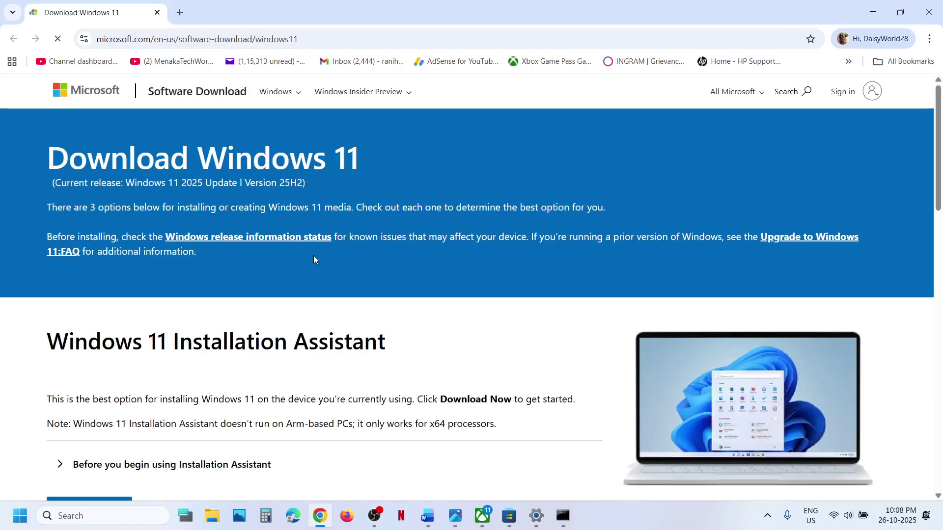
pyautogui.scroll(-2, 315, 260)
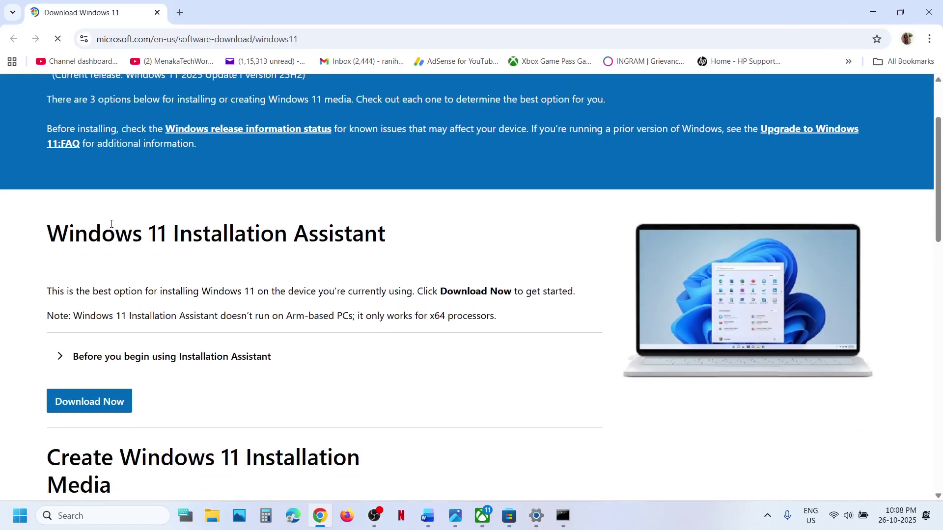
pyautogui.moveTo(83, 238); pyautogui.dragTo(364, 253)
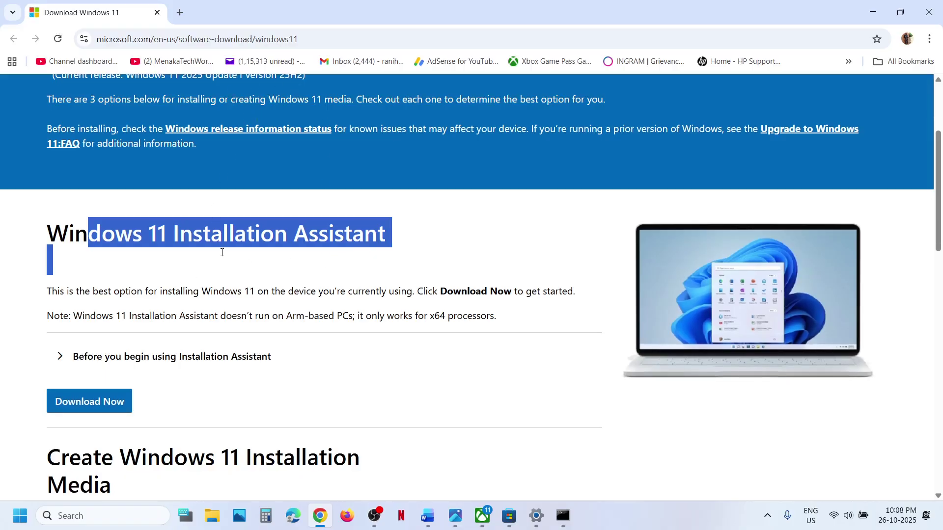
# Download and launch the Windows 11 Installation Assistant, approving the elevation request, and close the assistant
pyautogui.click(88, 402)
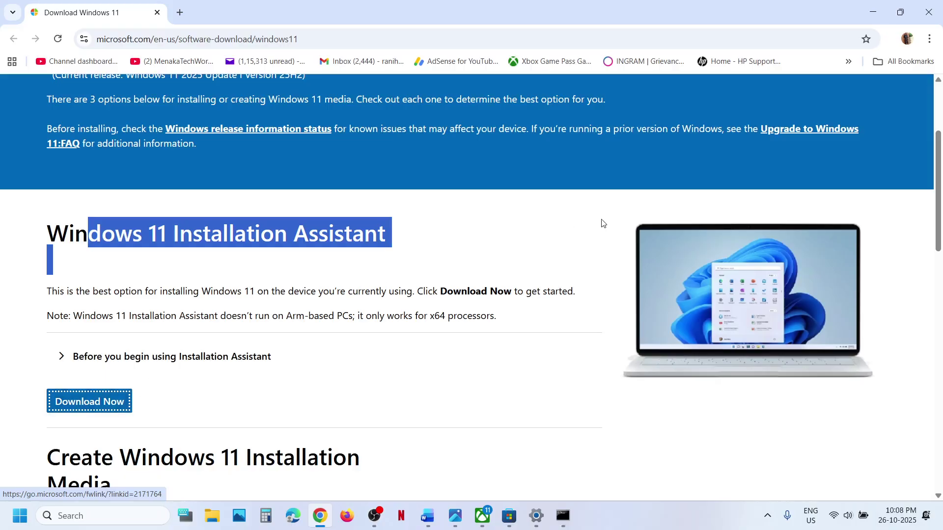
pyautogui.click(816, 65)
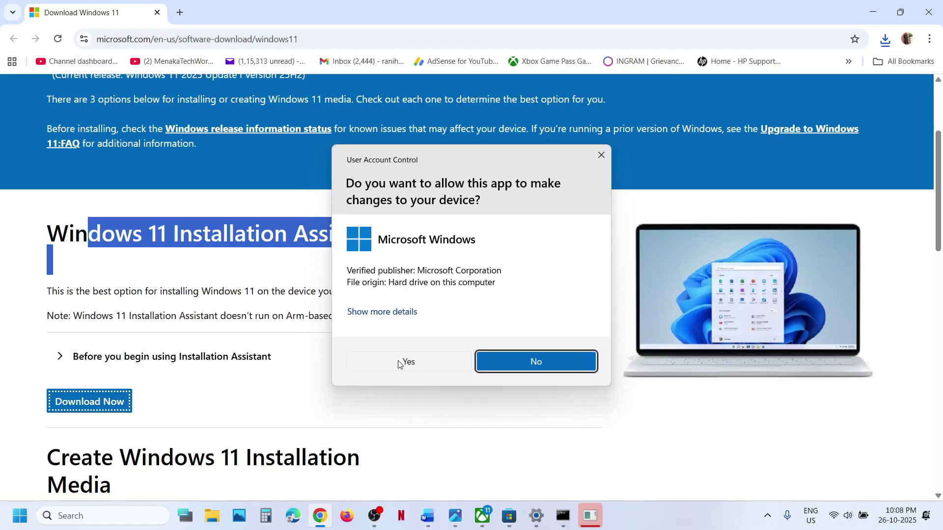
pyautogui.click(399, 363)
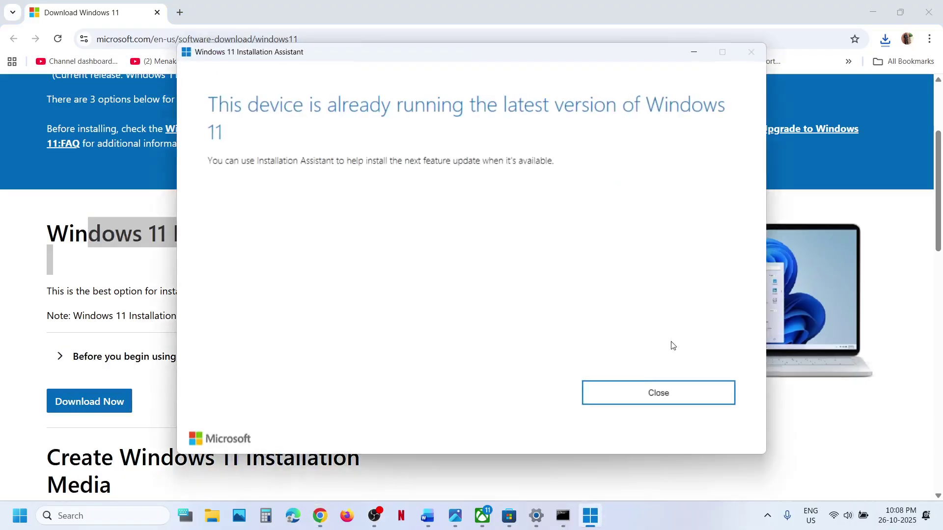
pyautogui.click(659, 397)
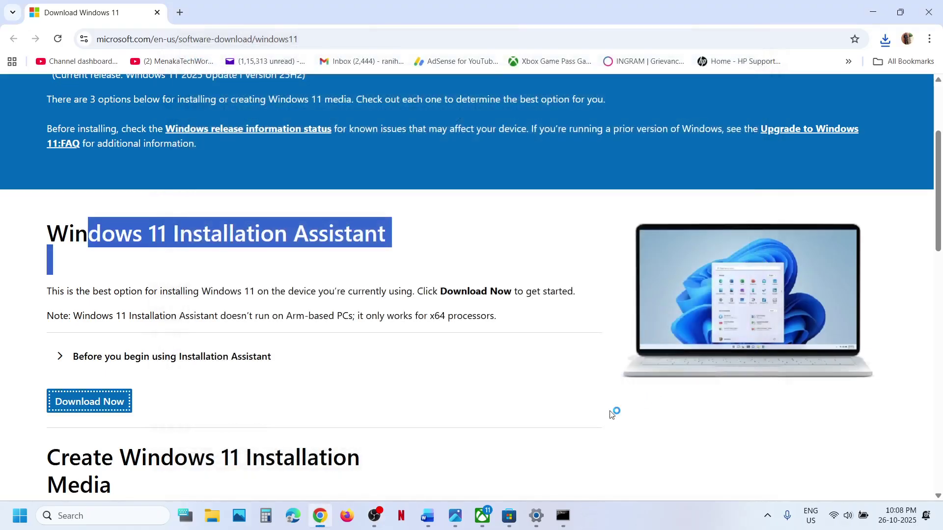
# Return to the Word guide and highlight the Step 5 option "Fix Problems Using Windows Update"
pyautogui.click(436, 520)
pyautogui.scroll(-3, 295, 318)
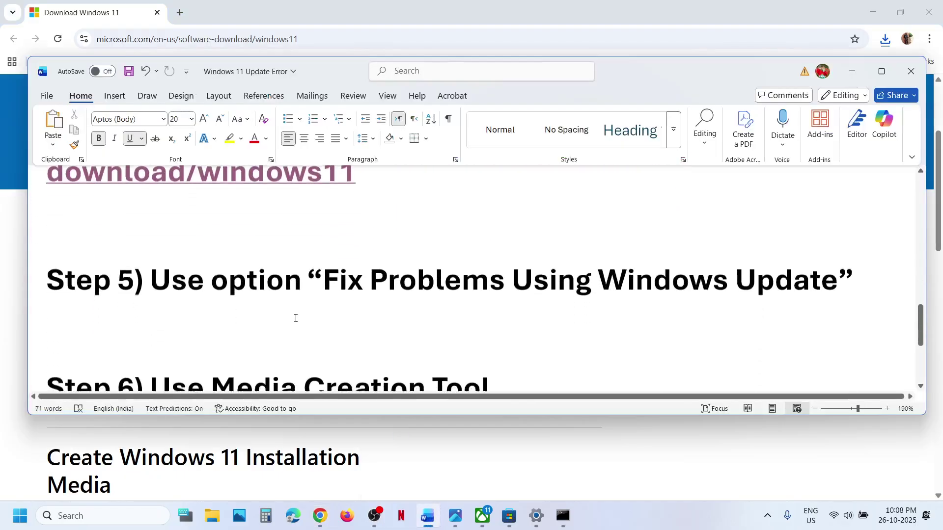
pyautogui.moveTo(337, 274); pyautogui.dragTo(835, 278)
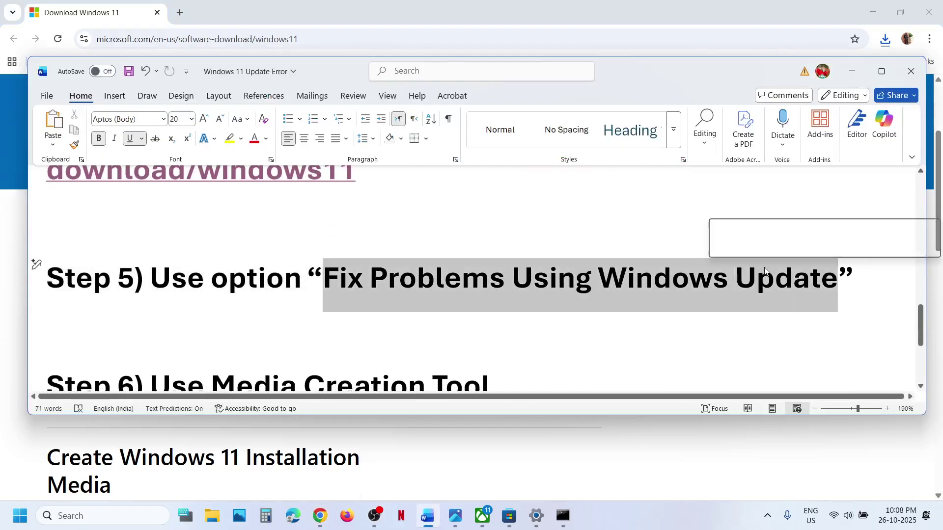
# Switch to Settings and open the Recovery page from Windows Update's advanced options to view "Fix problems using Windows Update"
pyautogui.hotkey('alt', 'Tab')
pyautogui.hotkey('alt', 'Tab')
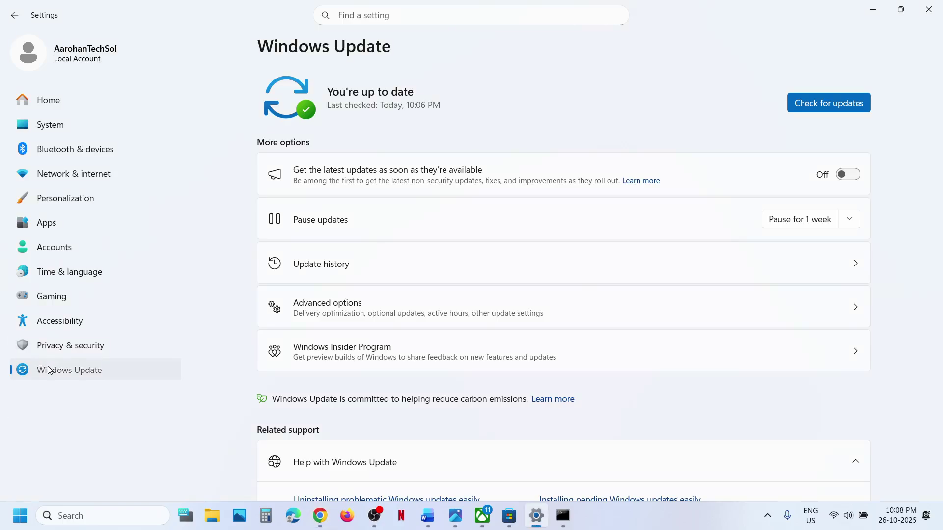
pyautogui.click(346, 307)
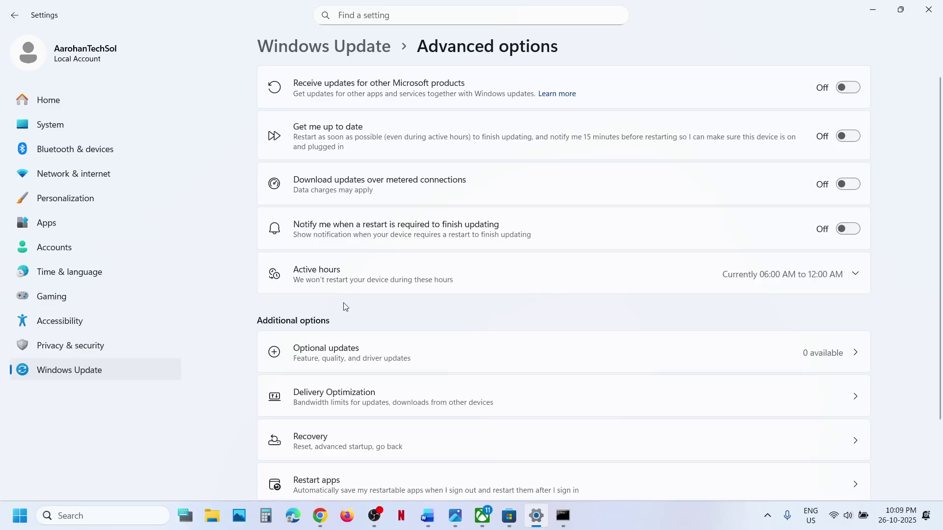
pyautogui.scroll(-3, 346, 307)
pyautogui.click(321, 339)
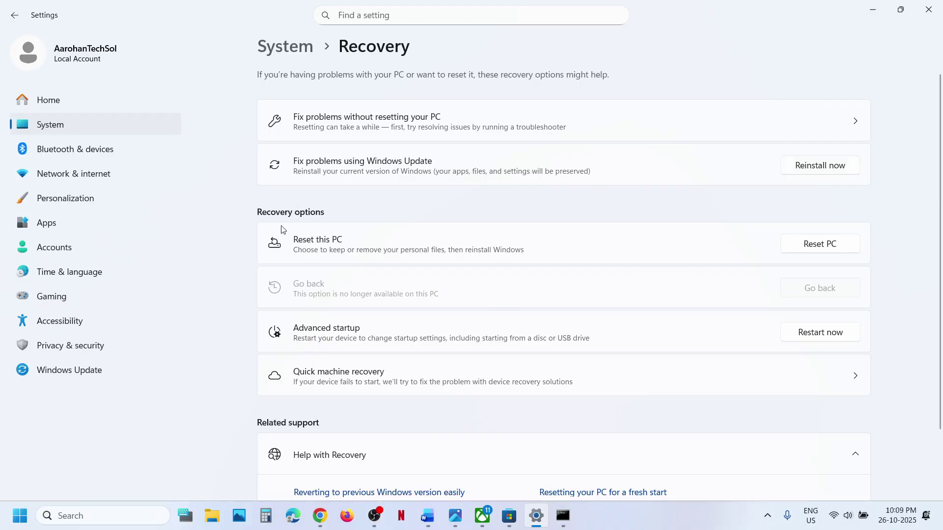
# Examine the feature updates in Windows Update history, highlight the version 24H2 repair entry, and return to Windows Update
pyautogui.click(92, 370)
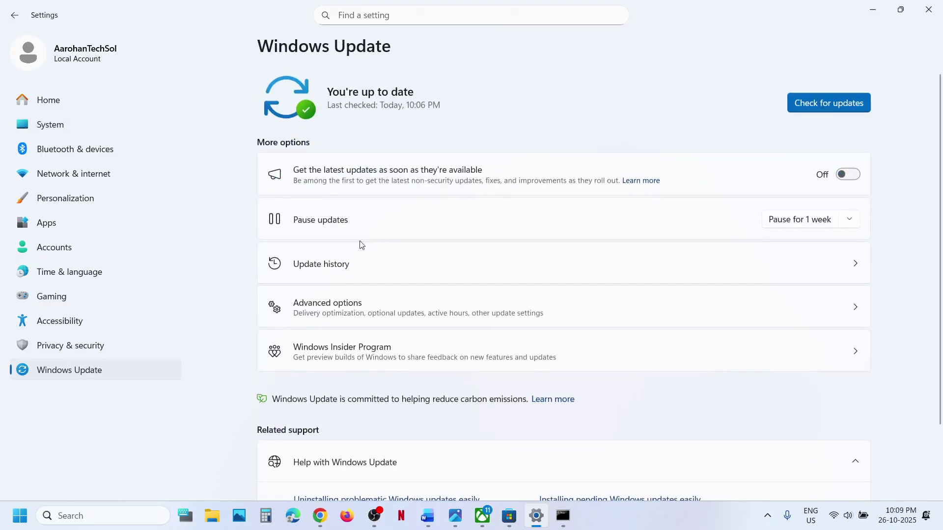
pyautogui.click(344, 263)
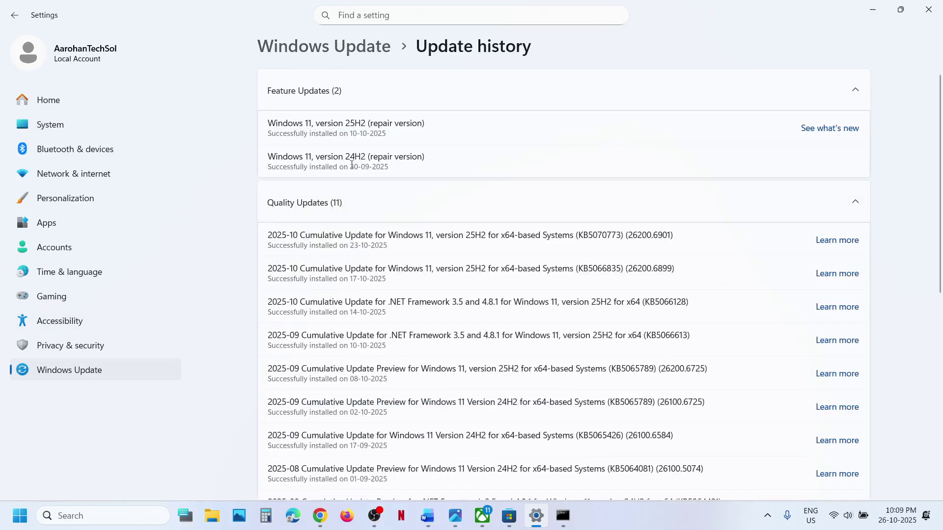
pyautogui.moveTo(311, 158); pyautogui.dragTo(435, 156)
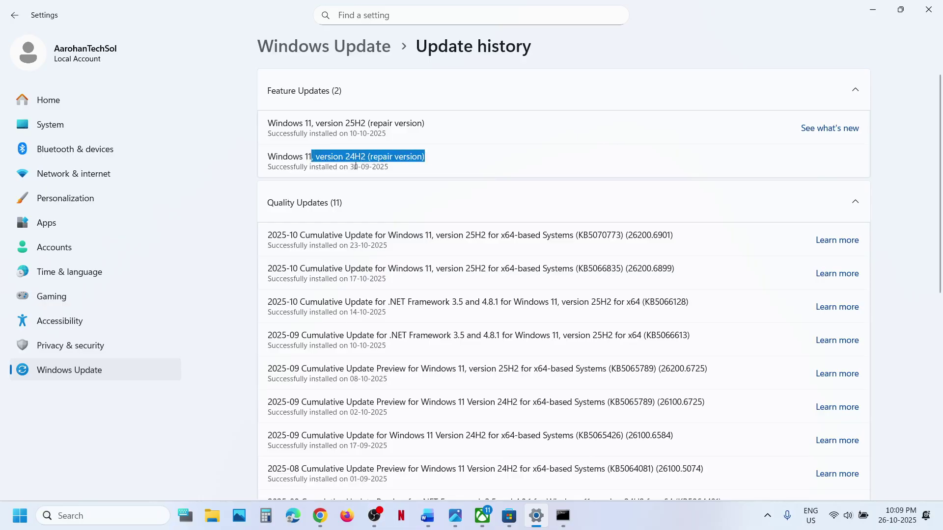
pyautogui.click(92, 366)
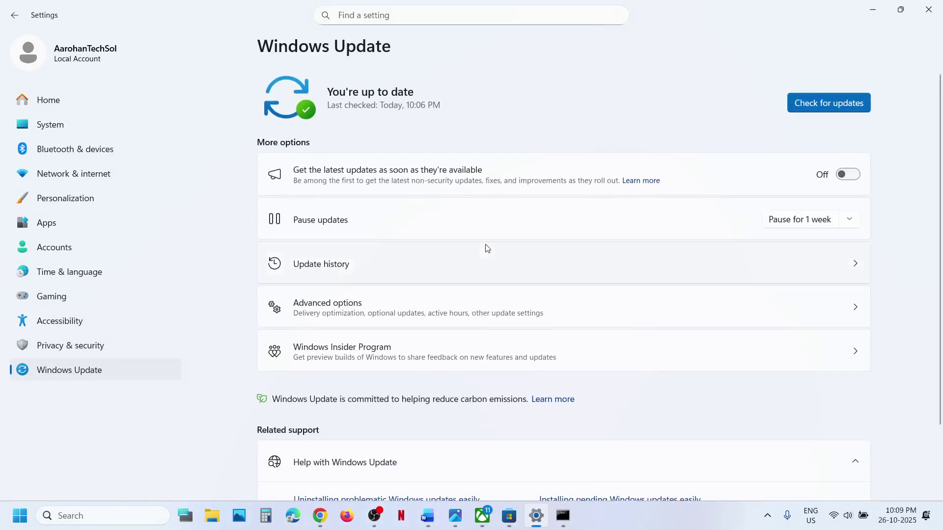
# Open the Microsoft link under Step 6 of the Word guide and download the Windows 11 Media Creation Tool
pyautogui.click(427, 516)
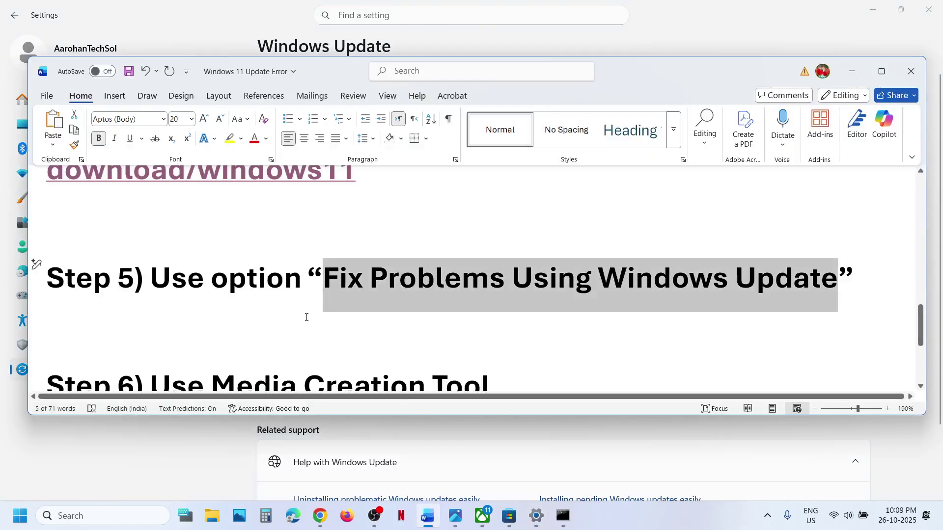
pyautogui.scroll(-4, 306, 317)
pyautogui.keyDown('ctrl'); pyautogui.click(244, 256); pyautogui.keyUp('ctrl')
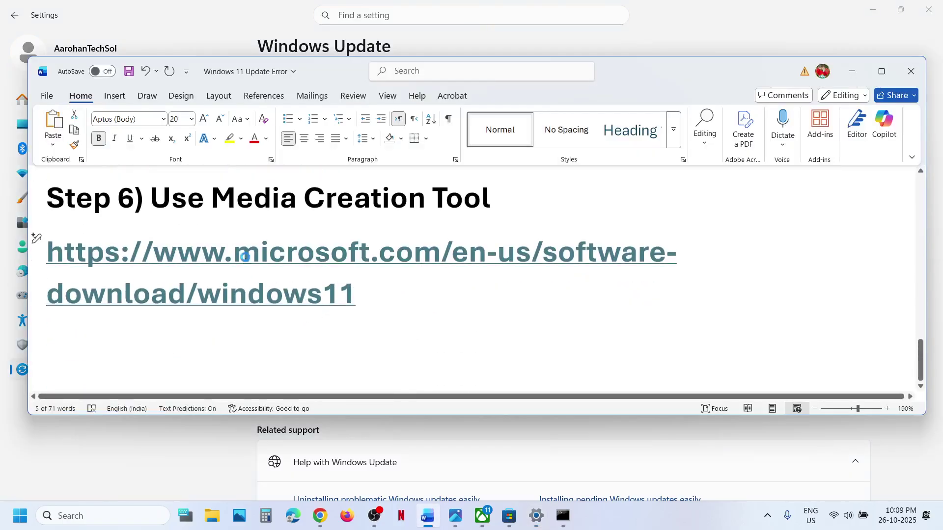
pyautogui.scroll(-8, 289, 308)
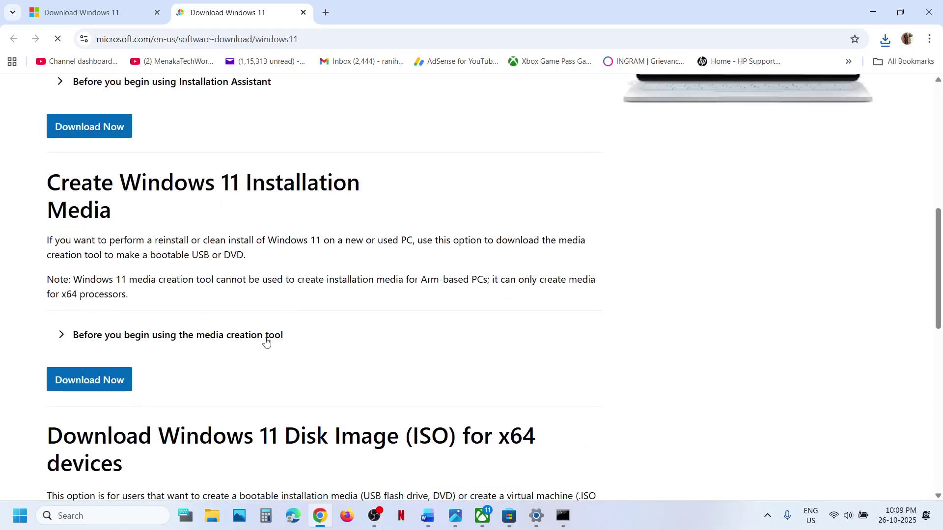
pyautogui.click(95, 387)
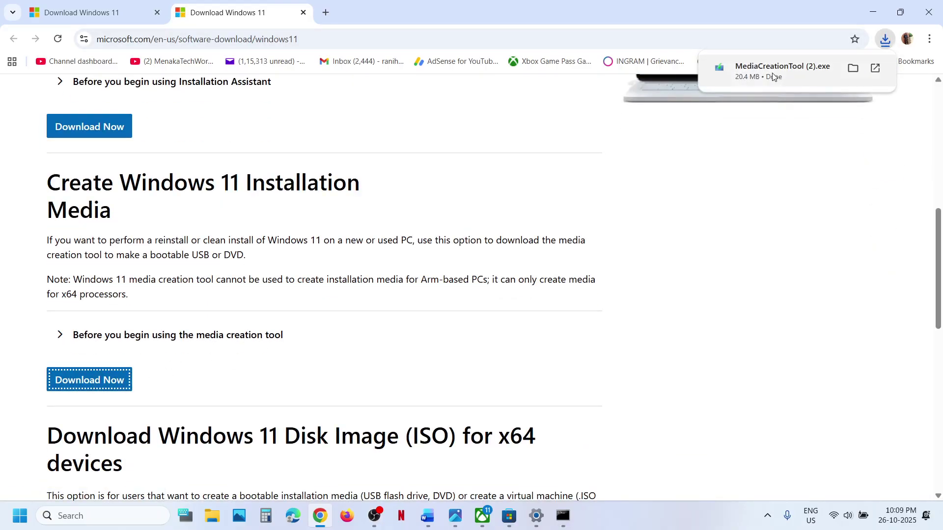
# Switch to Photos and review the Windows 11 Setup walkthrough images up to 8.png, covering edition, ISO file choice, save path and download
pyautogui.click(455, 515)
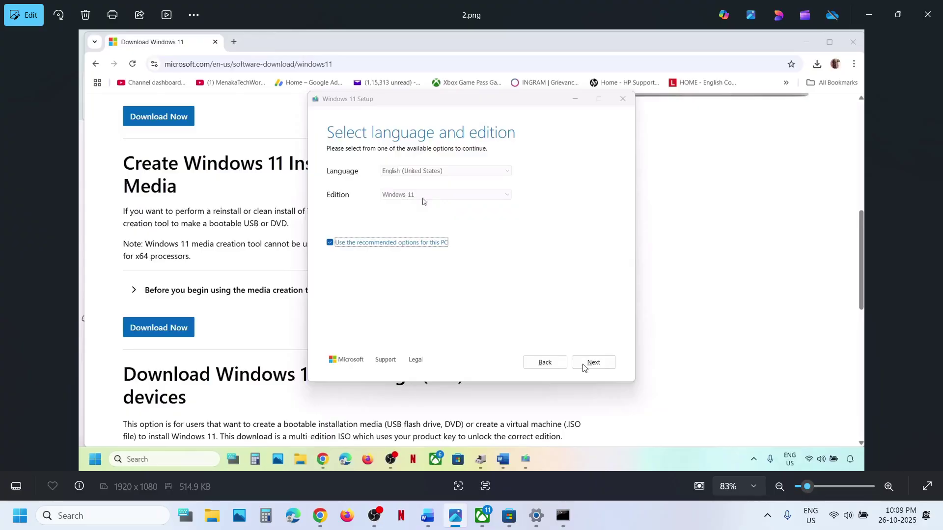
pyautogui.press('Right')
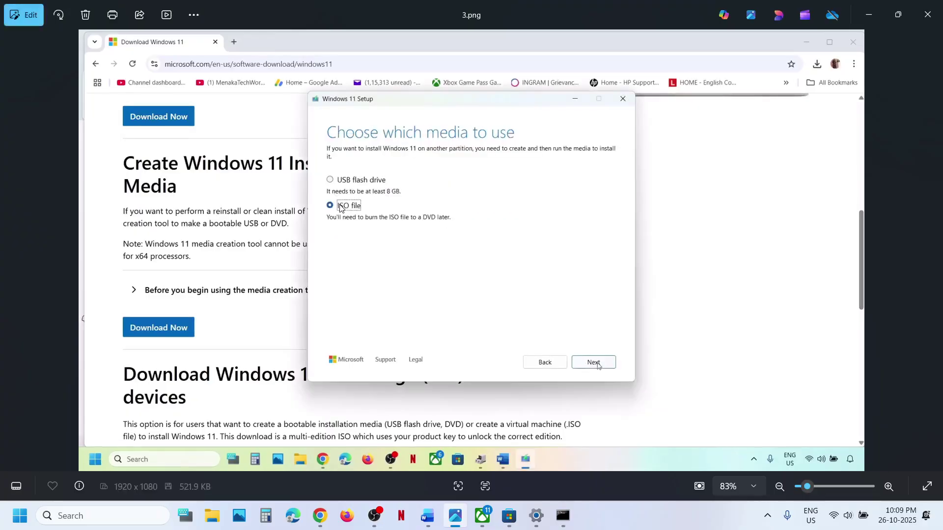
pyautogui.press('Right')
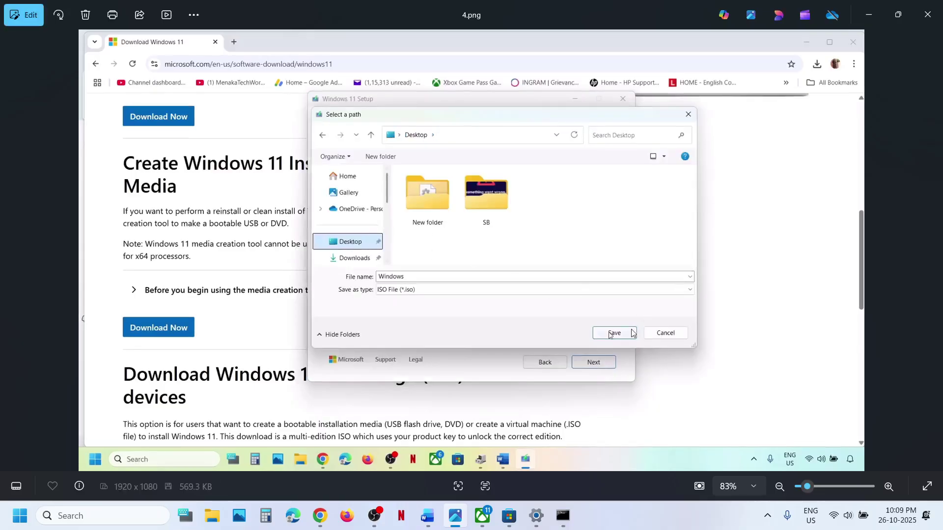
pyautogui.press('Right')
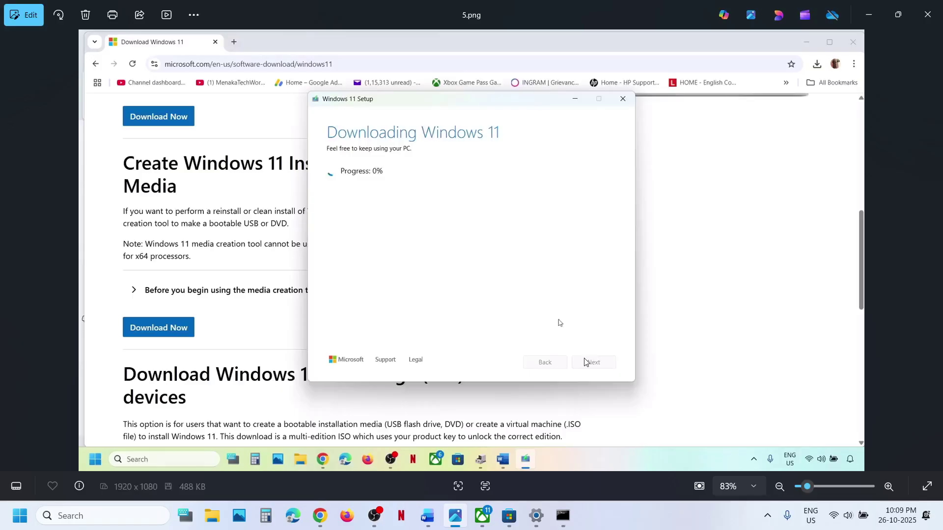
pyautogui.press('Right')
pyautogui.press('Right')
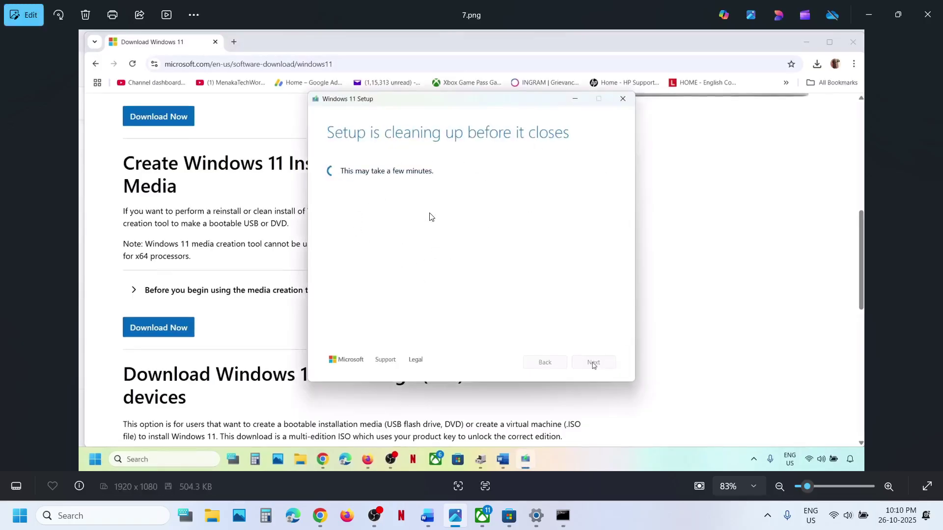
pyautogui.press('Right')
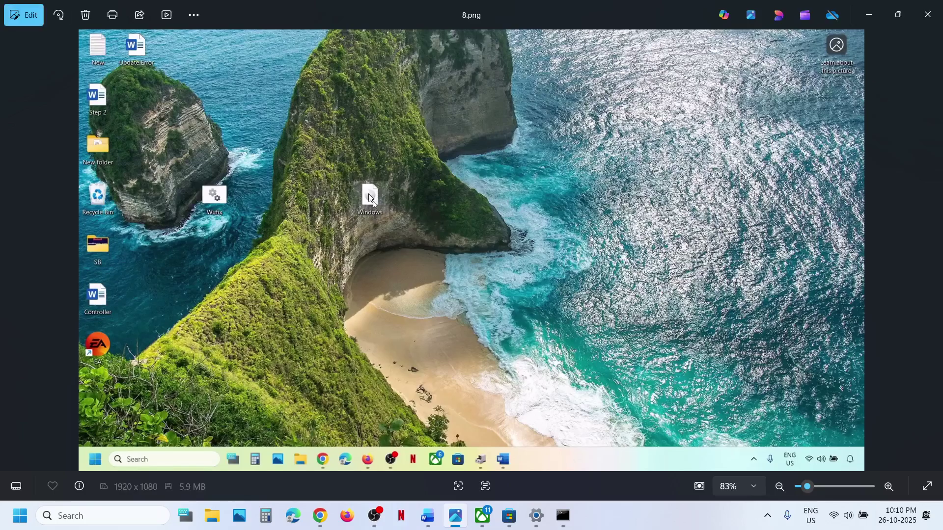
# Review the remaining walkthrough images up to 13.png, covering the mounted ISO's setup file, its permission prompt and the Windows 11 Setup screens
pyautogui.press('Right')
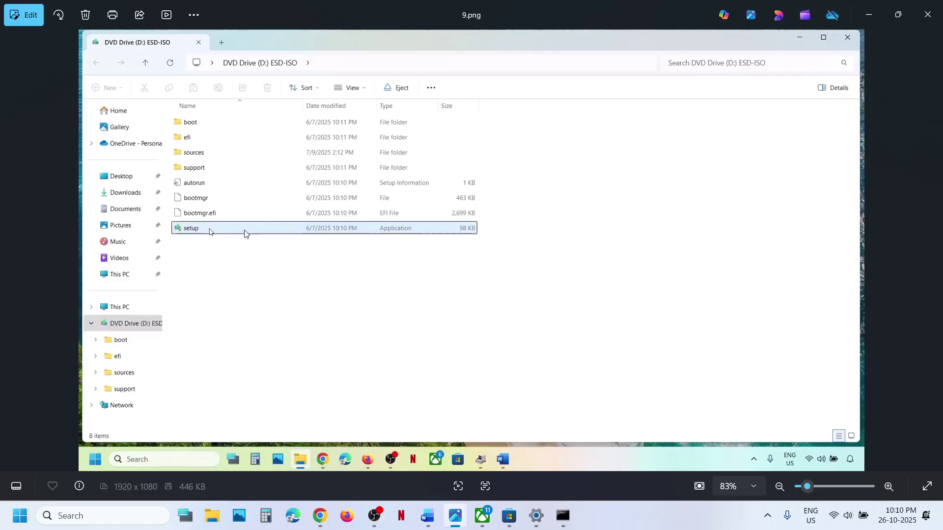
pyautogui.press('Right')
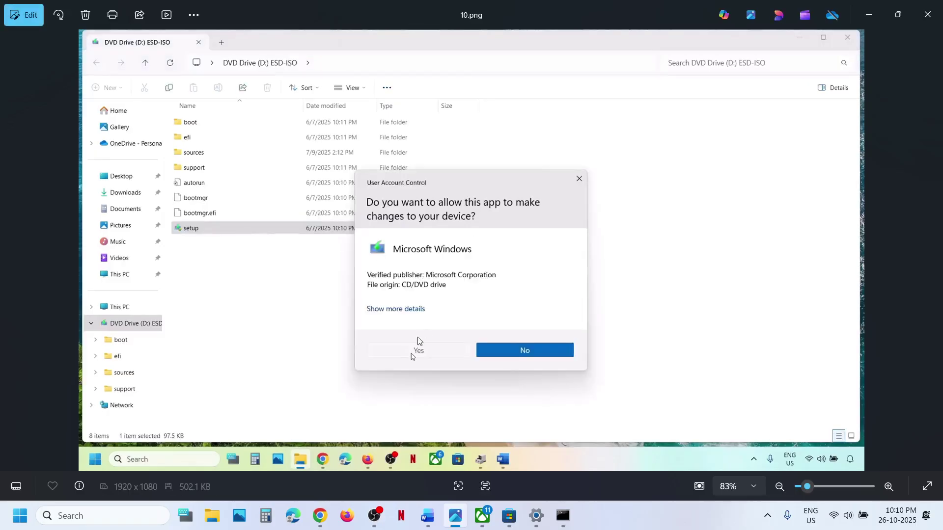
pyautogui.press('Right')
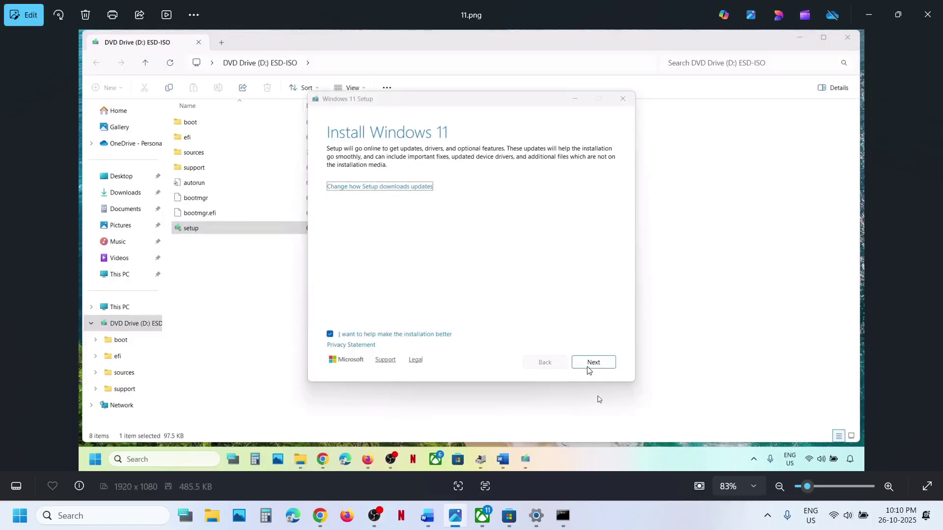
pyautogui.press('Right')
pyautogui.press('Right')
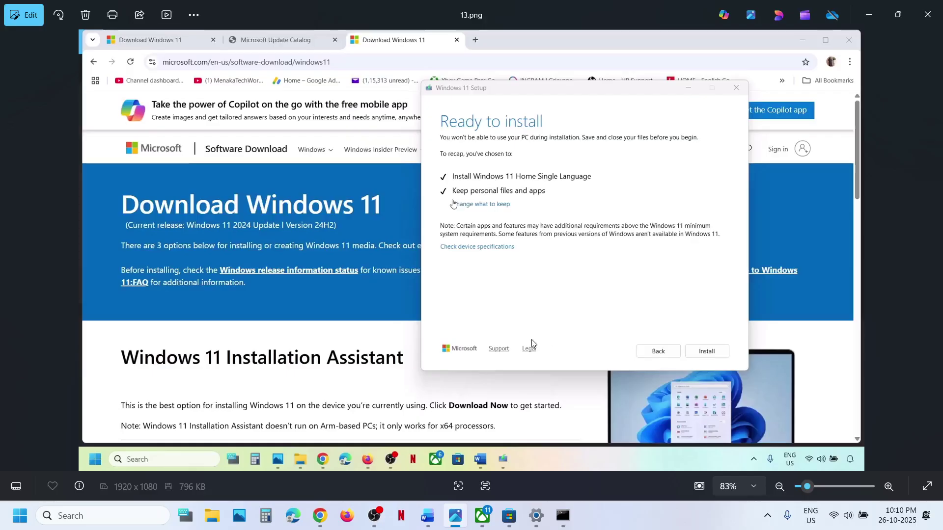
# Switch to Settings, open the Windows Update history, and highlight the Windows 11, version 25H2 entry under the feature updates
pyautogui.click(536, 515)
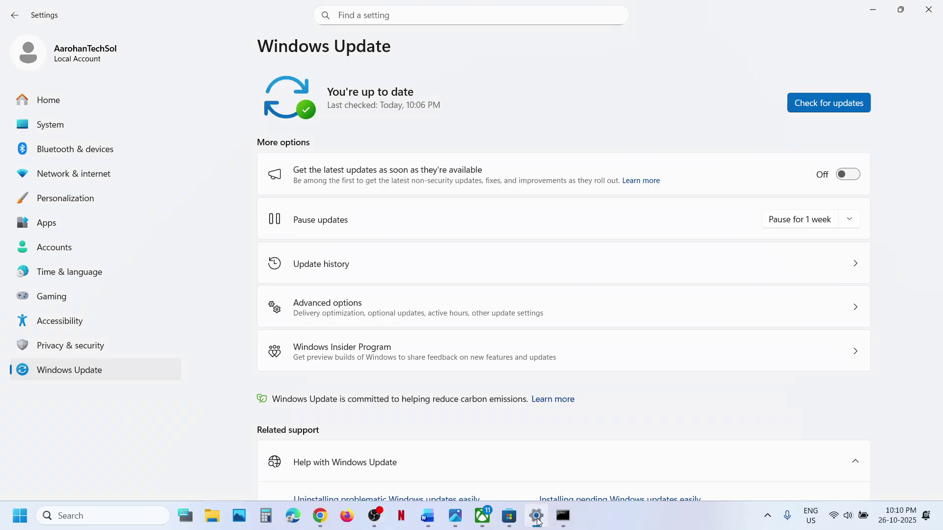
pyautogui.click(306, 265)
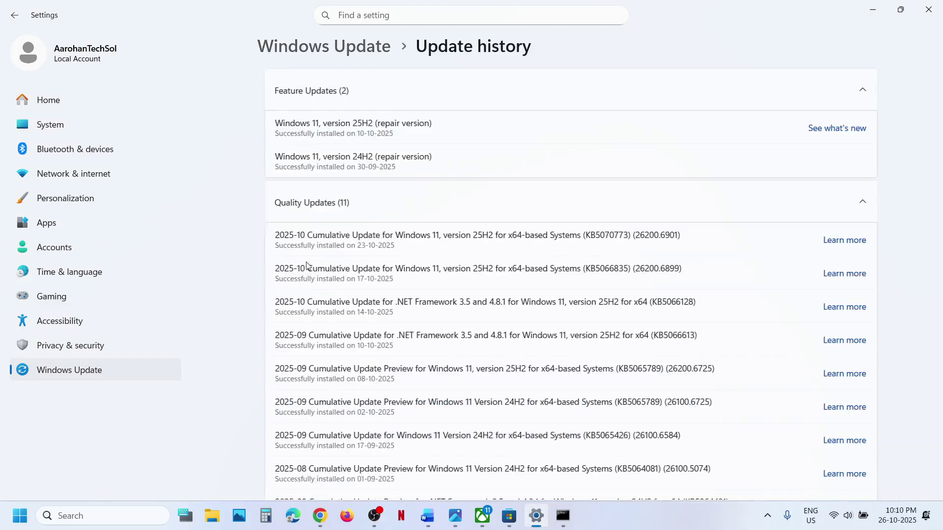
pyautogui.moveTo(270, 124); pyautogui.dragTo(364, 126)
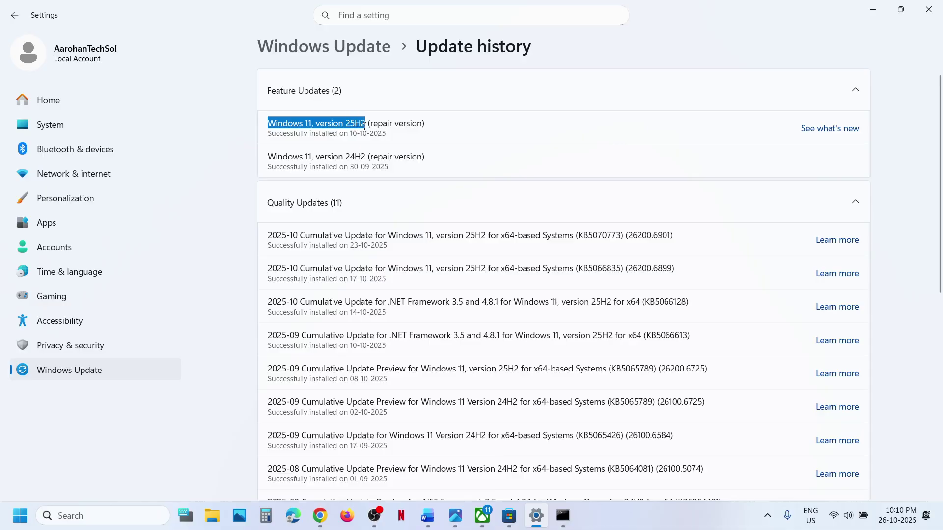
pyautogui.click(193, 373)
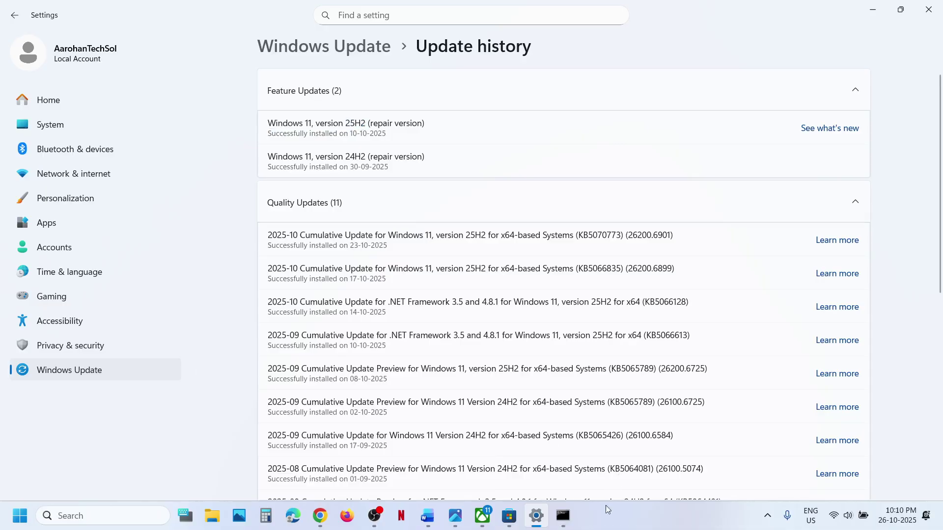